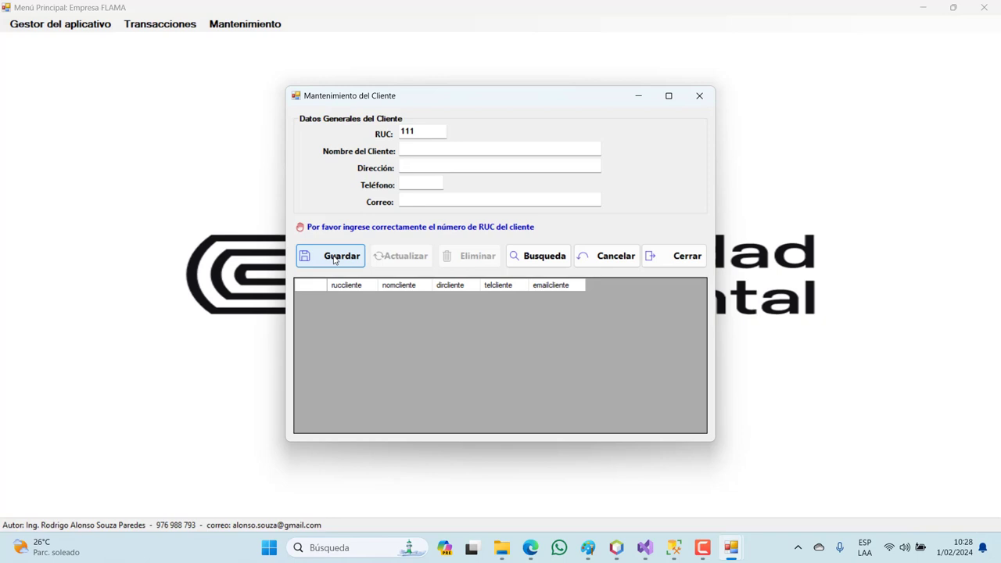
# - Fill in the first client's RUC, name, address, phone and e-mail one at a time, then save the record
pyautogui.write('1111111')
pyautogui.click(334, 260)
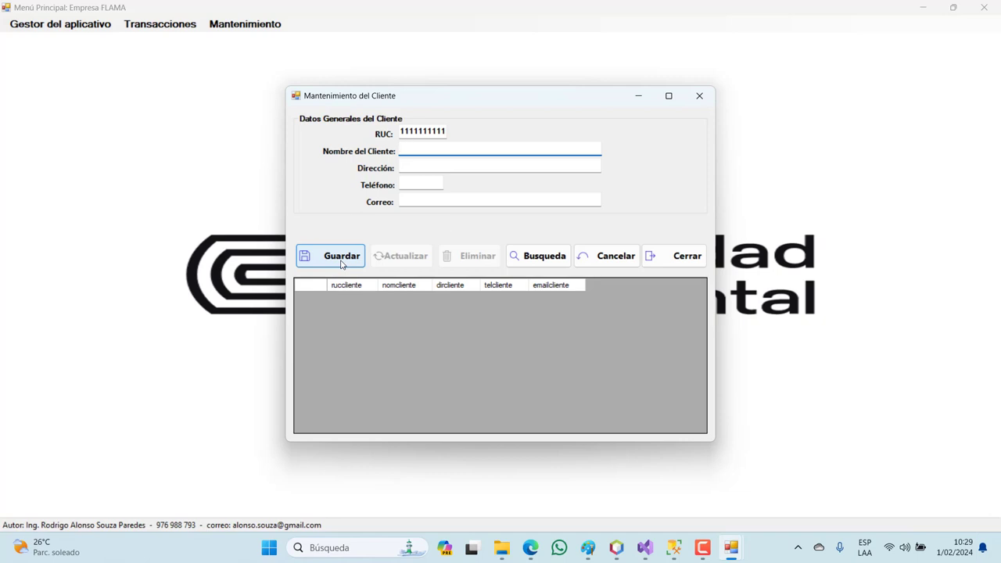
pyautogui.write('JOSE JOSE')
pyautogui.click(349, 259)
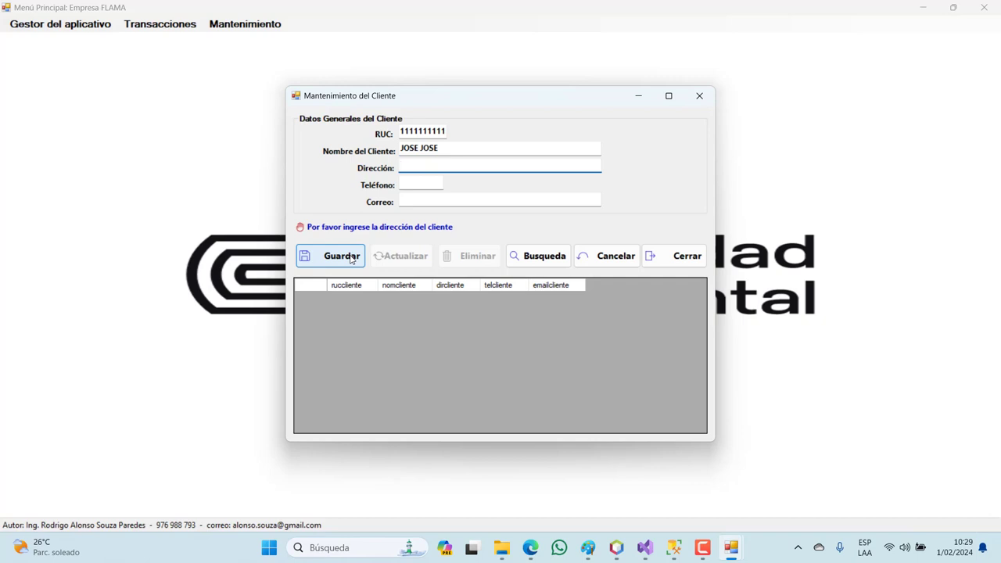
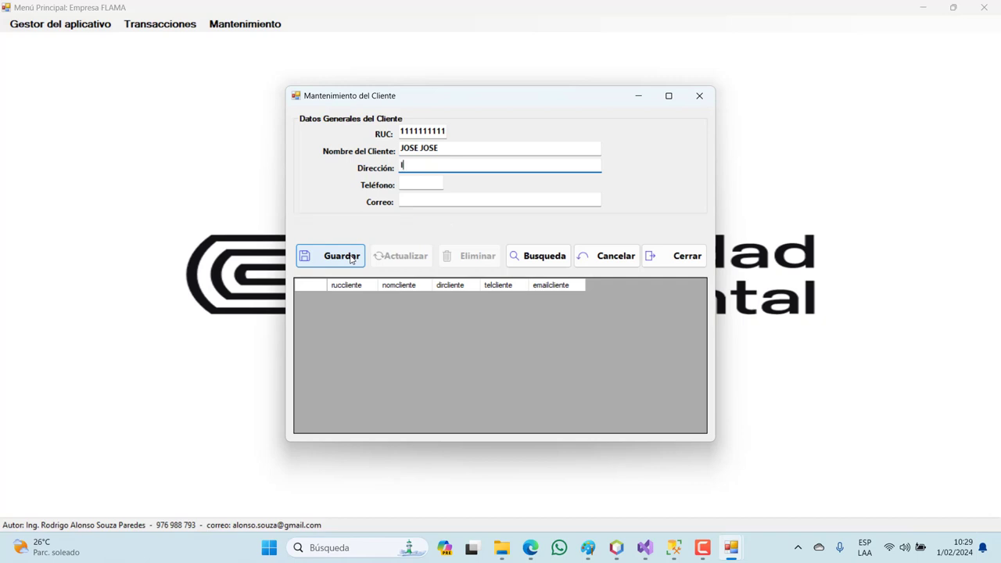
pyautogui.click(350, 260)
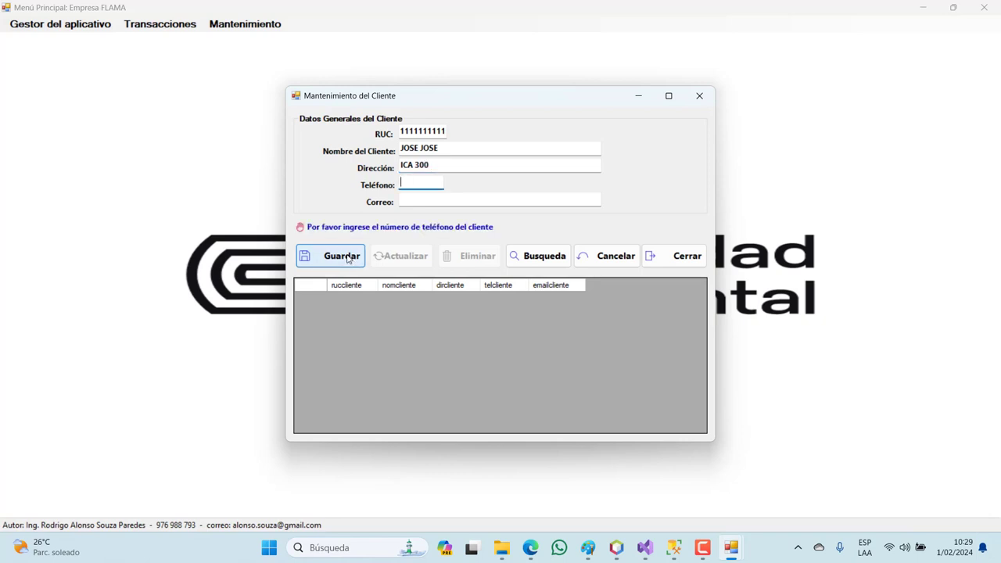
pyautogui.write('222222222')
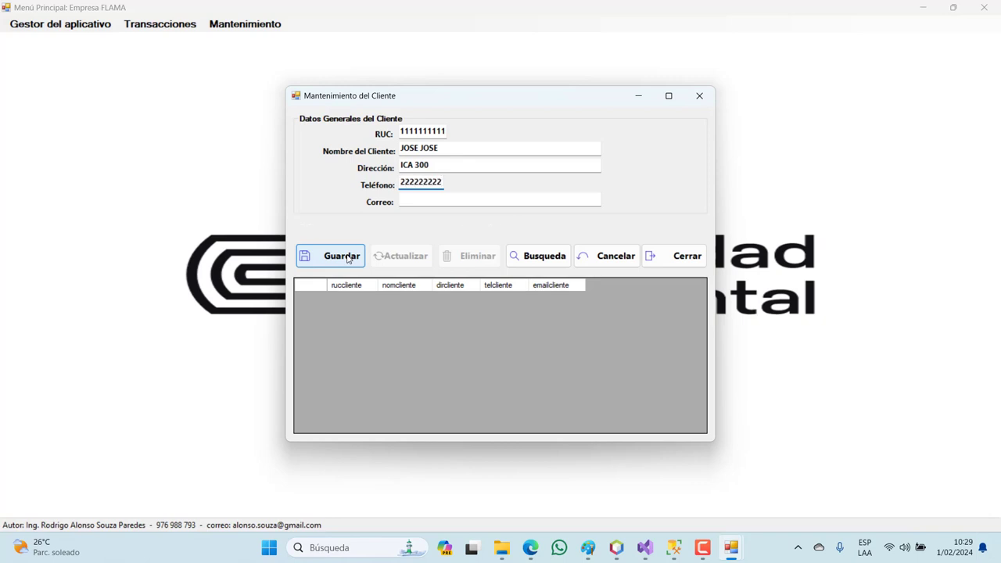
pyautogui.click(349, 260)
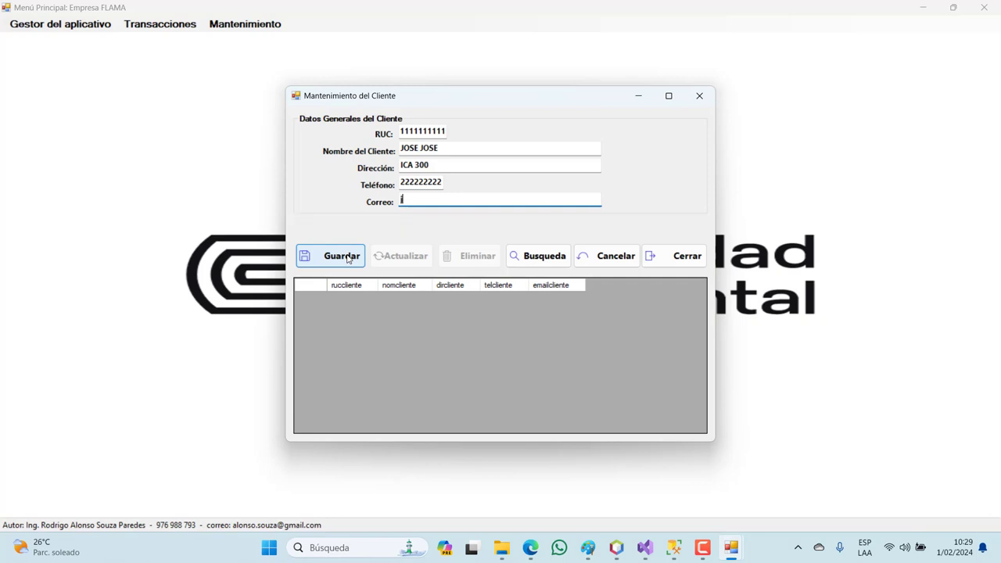
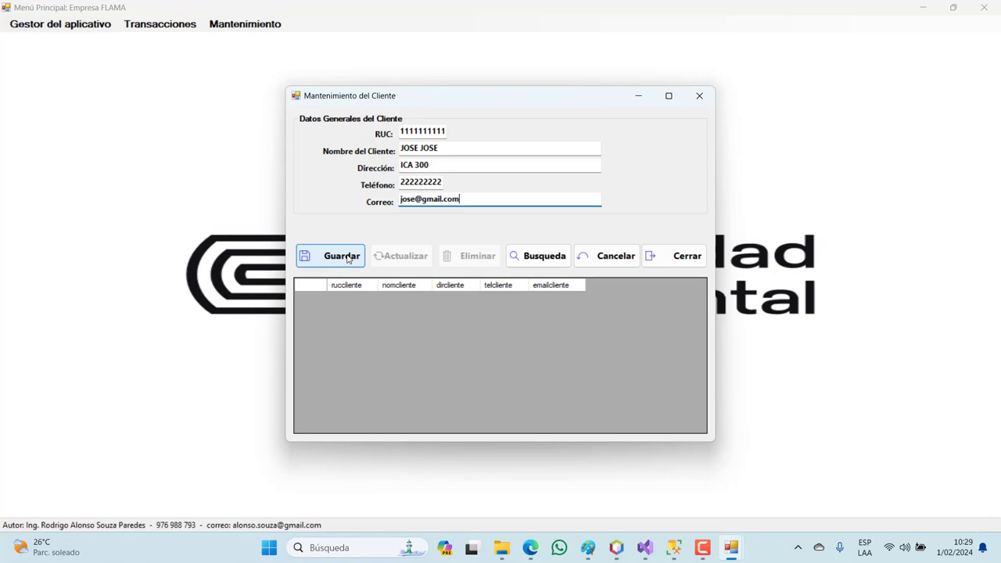
pyautogui.click(349, 258)
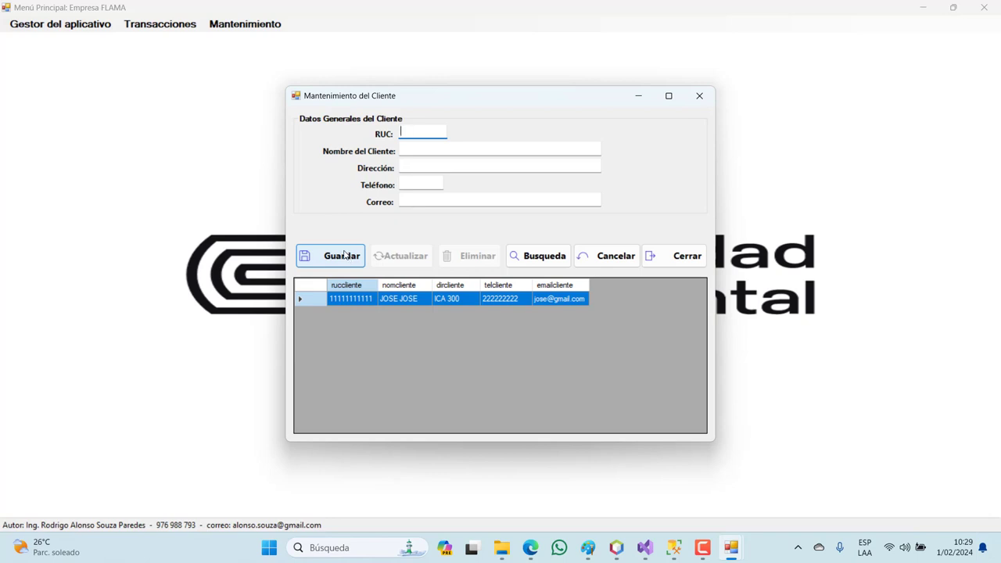
# - Enter the second client's RUC, name, address, phone number and e-mail in the form
pyautogui.write('1111111111')
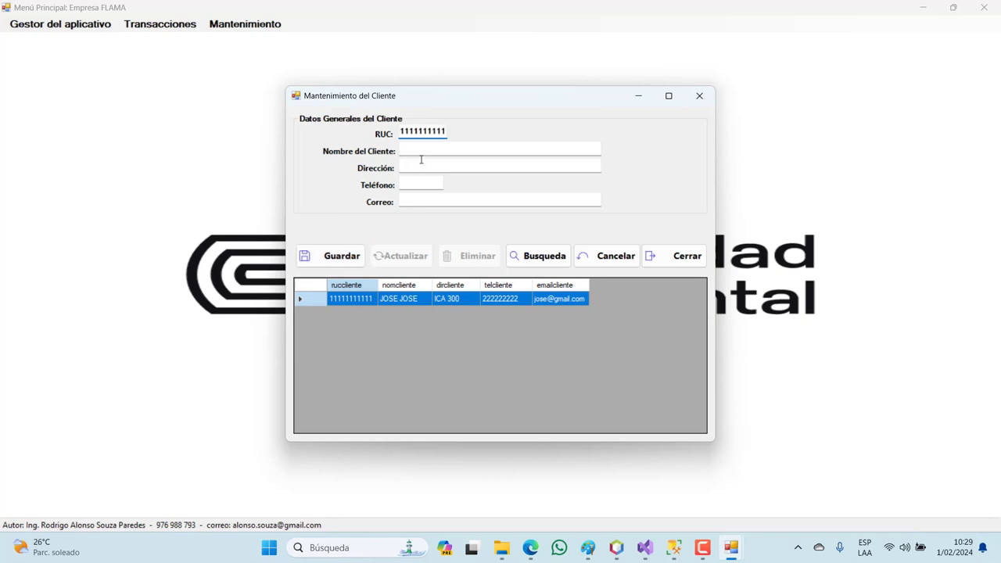
pyautogui.click(423, 154)
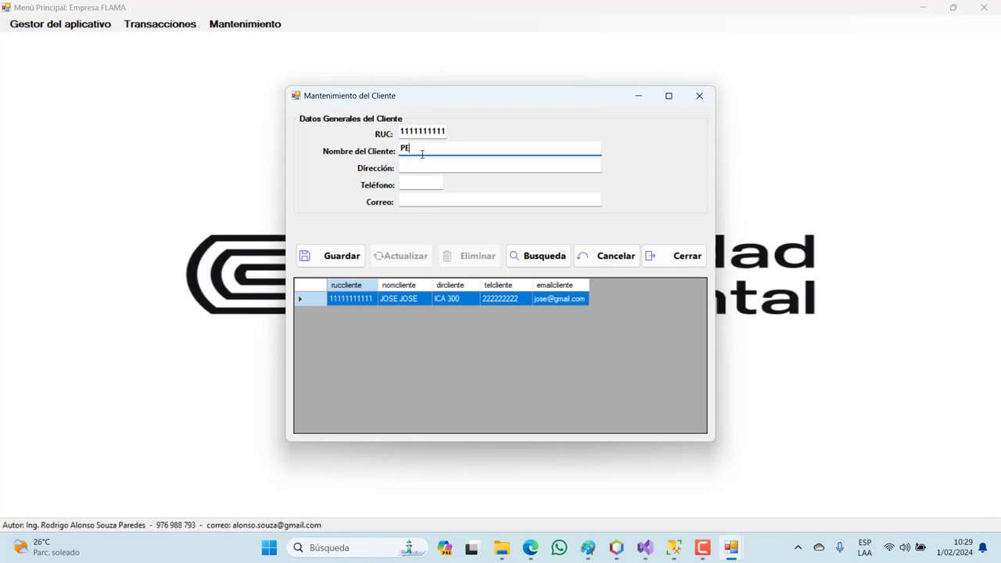
pyautogui.click(423, 167)
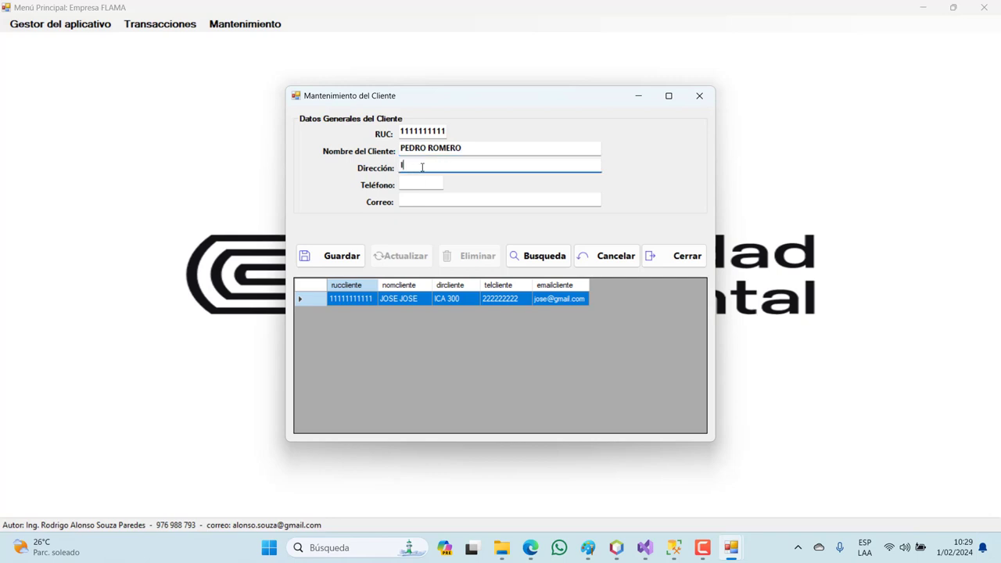
pyautogui.click(435, 188)
pyautogui.write('3333')
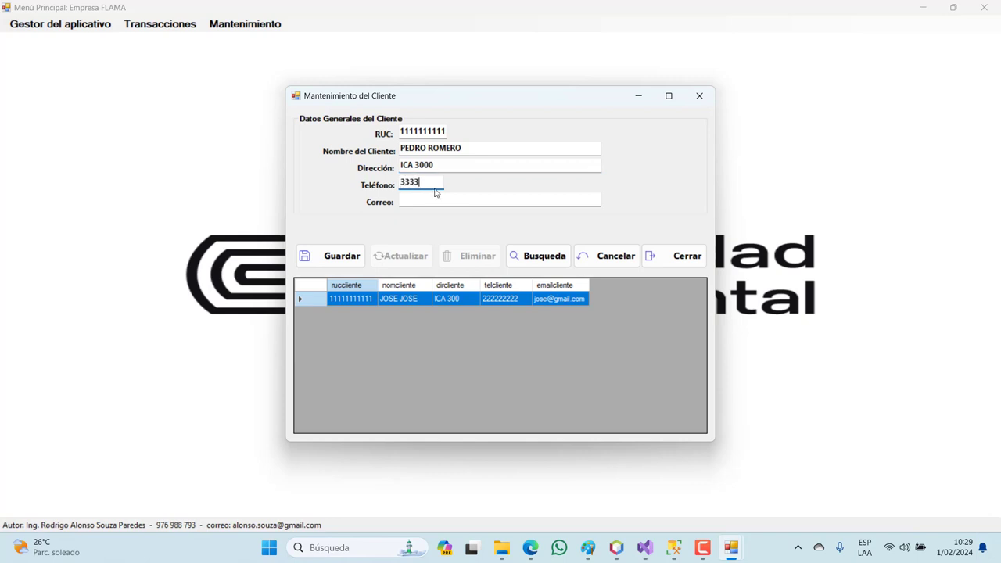
pyautogui.write('33333')
pyautogui.click(439, 200)
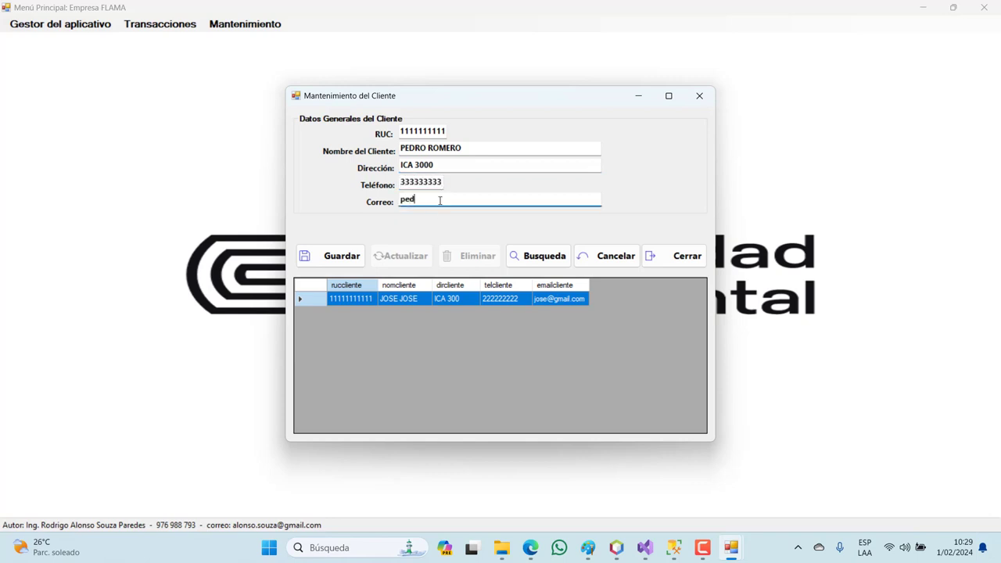
# - Save the second client, replacing the duplicated RUC with a new tax ID after the warning
pyautogui.click(352, 256)
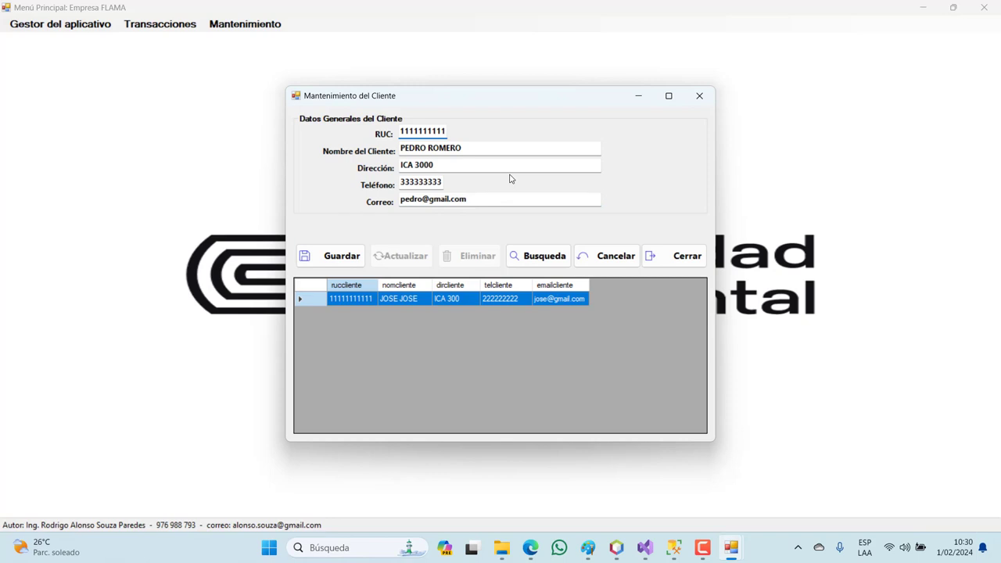
pyautogui.press('BackSpace')
pyautogui.press('BackSpace')
pyautogui.press('BackSpace')
pyautogui.press('BackSpace')
pyautogui.press('BackSpace')
pyautogui.press('BackSpace')
pyautogui.press('BackSpace')
pyautogui.press('BackSpace')
pyautogui.press('BackSpace')
pyautogui.press('BackSpace')
pyautogui.write('22222222222')
pyautogui.click(350, 256)
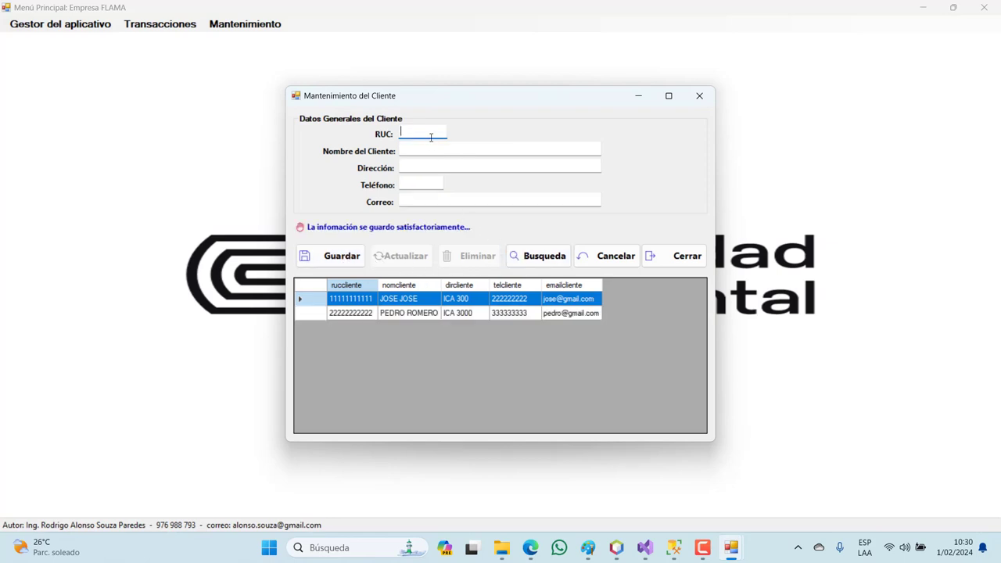
# - Enter the third client's RUC, name, address, phone number and e-mail, and save it with Guardar
pyautogui.write('33333333333')
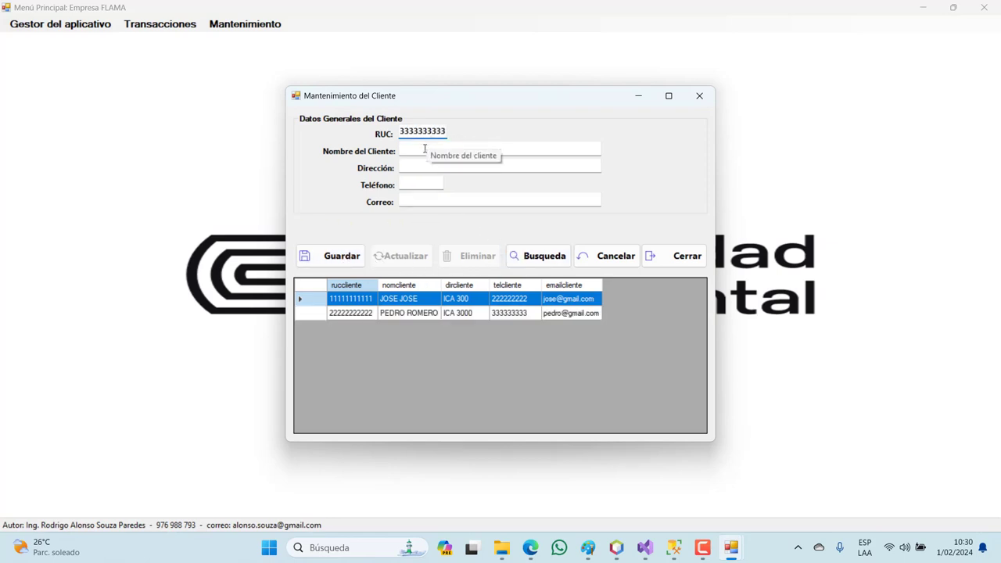
pyautogui.click(425, 149)
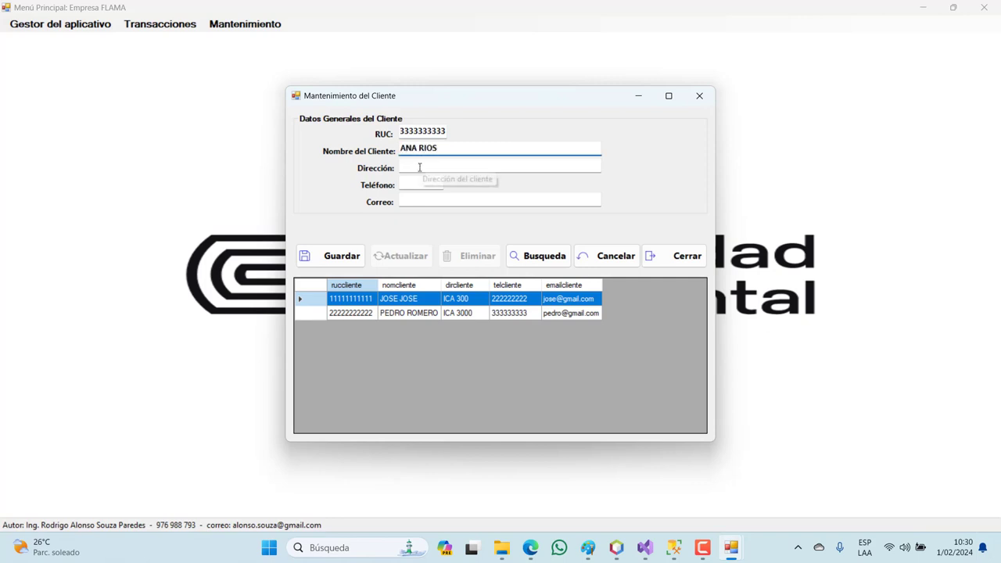
pyautogui.click(420, 166)
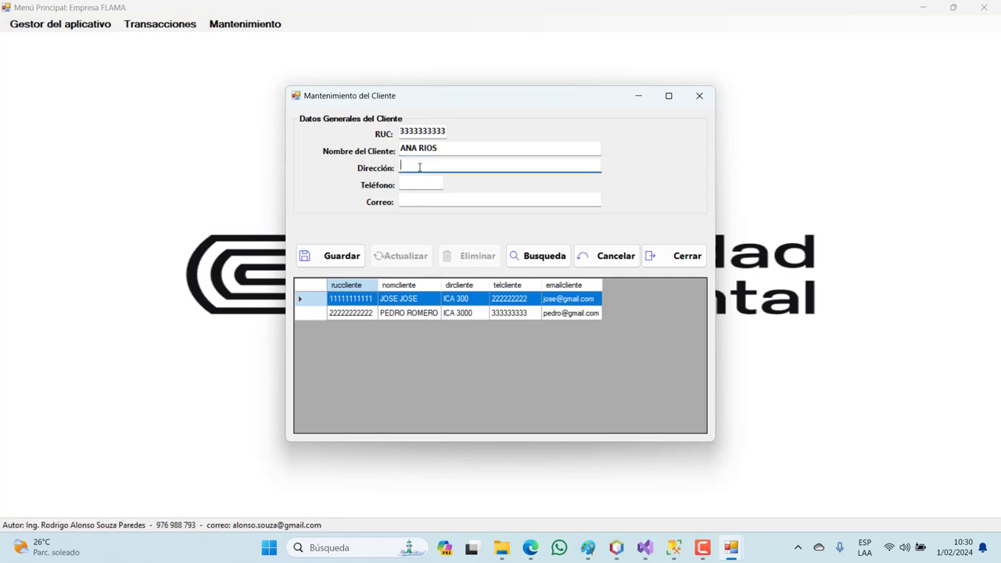
pyautogui.click(416, 181)
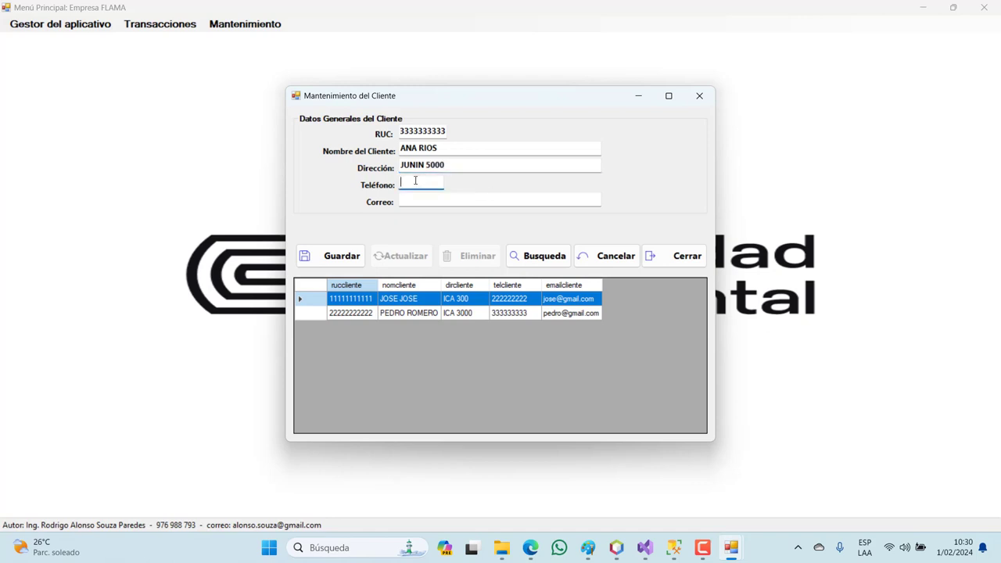
pyautogui.write('456666666')
pyautogui.click(417, 199)
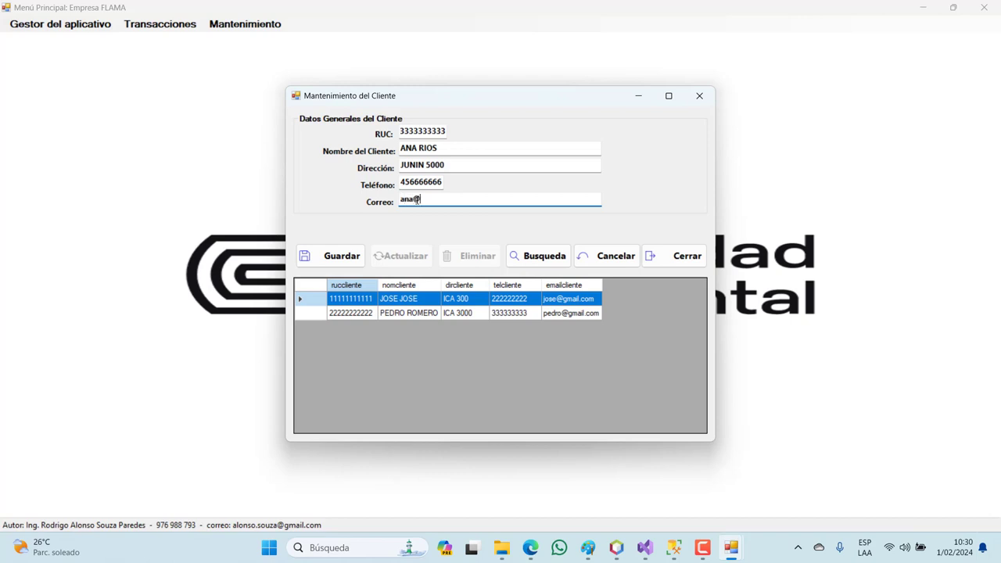
pyautogui.click(343, 257)
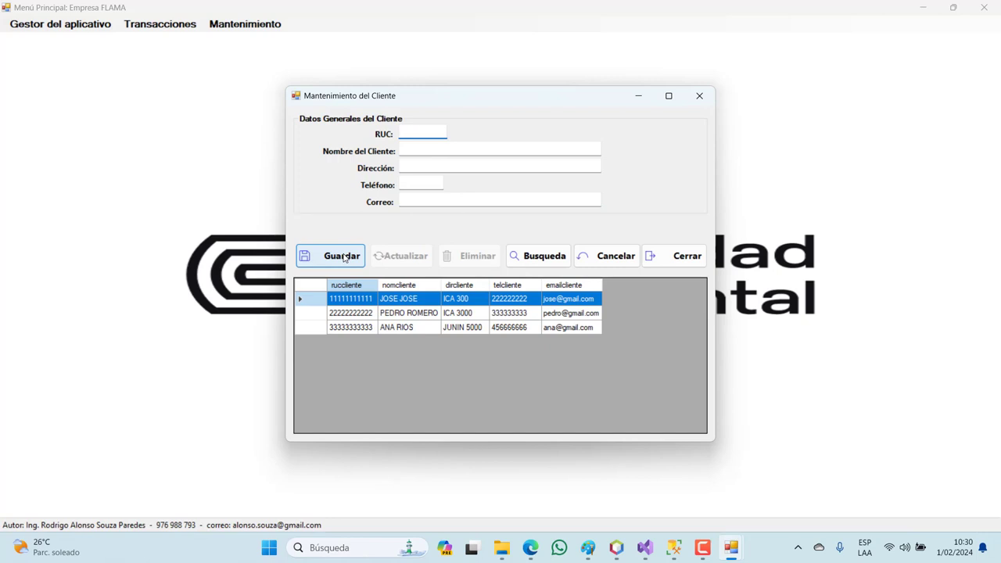
# - Append a surname to the first client's name and save it with Actualizar
pyautogui.click(311, 302)
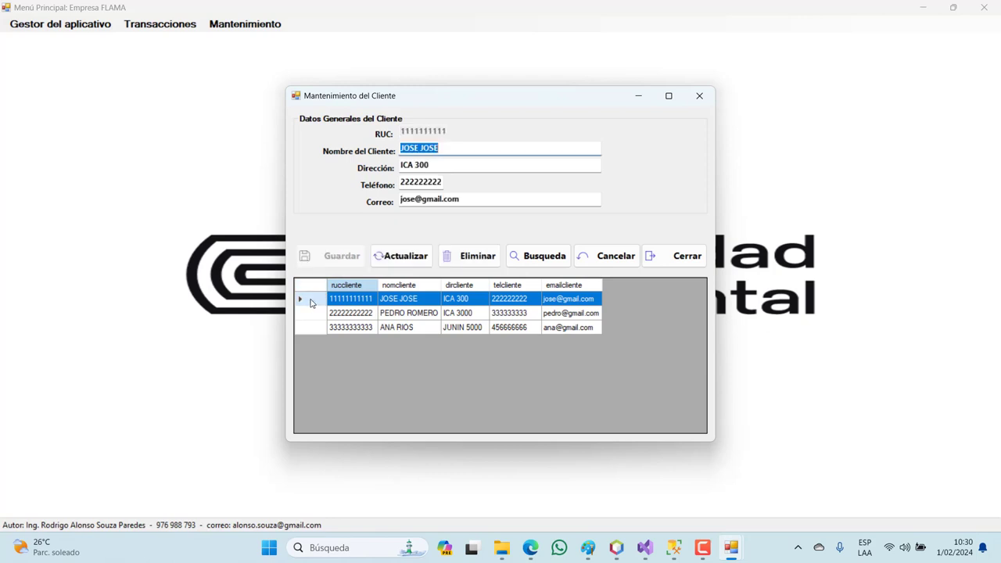
pyautogui.click(455, 149)
pyautogui.write('SOTO')
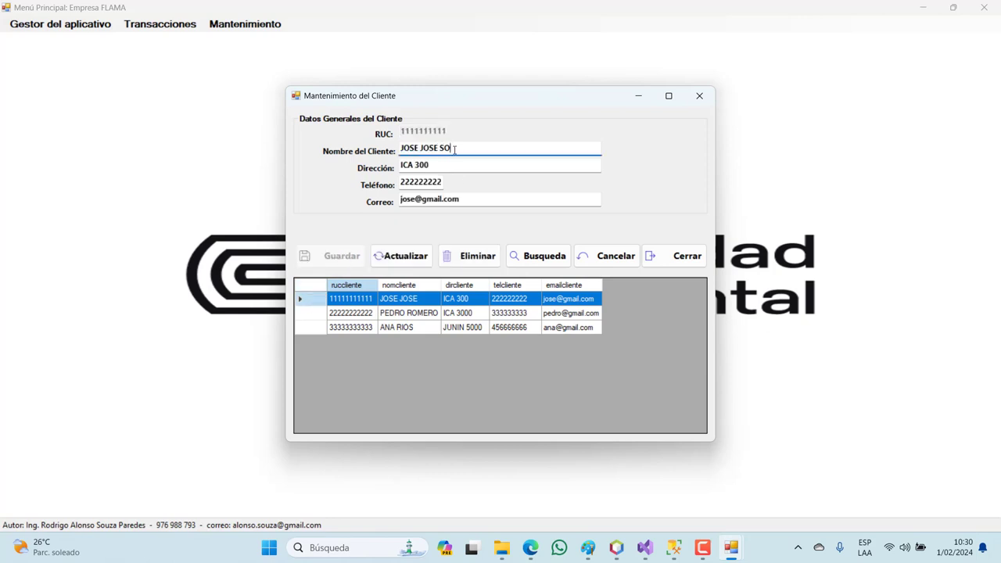
pyautogui.click(415, 256)
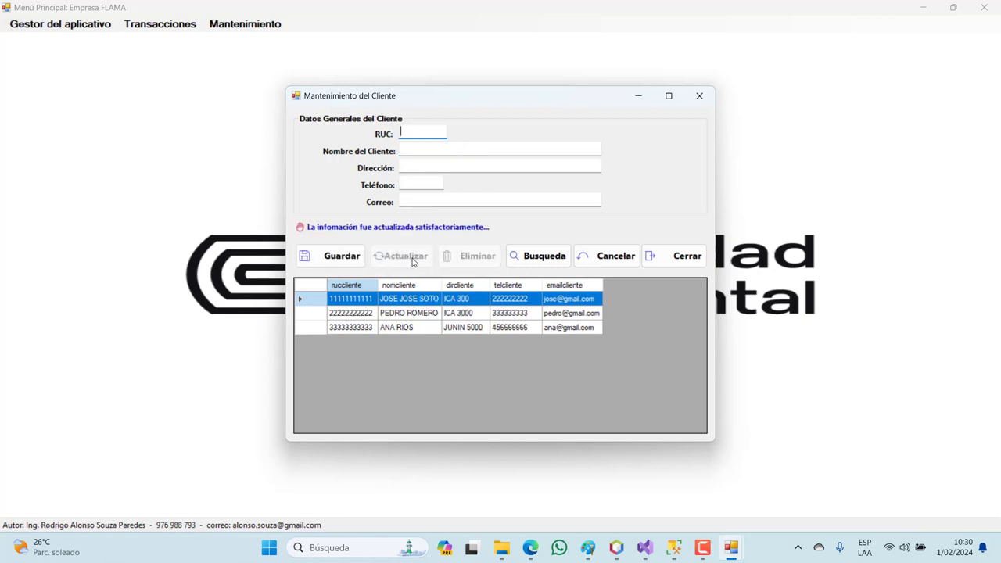
# - Add a surname to the second client's name, trim its address, and save with Actualizar
pyautogui.click(310, 313)
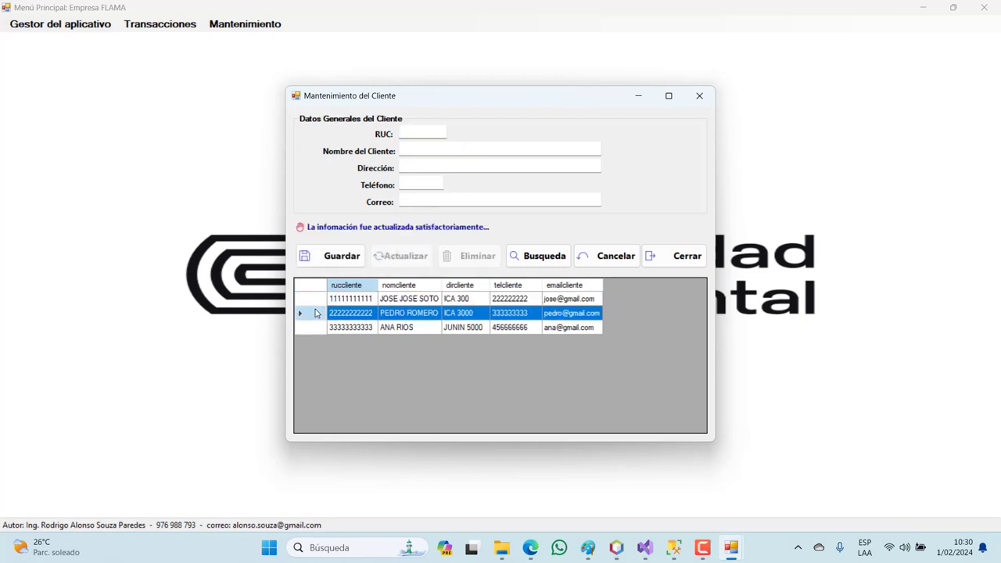
pyautogui.click(481, 152)
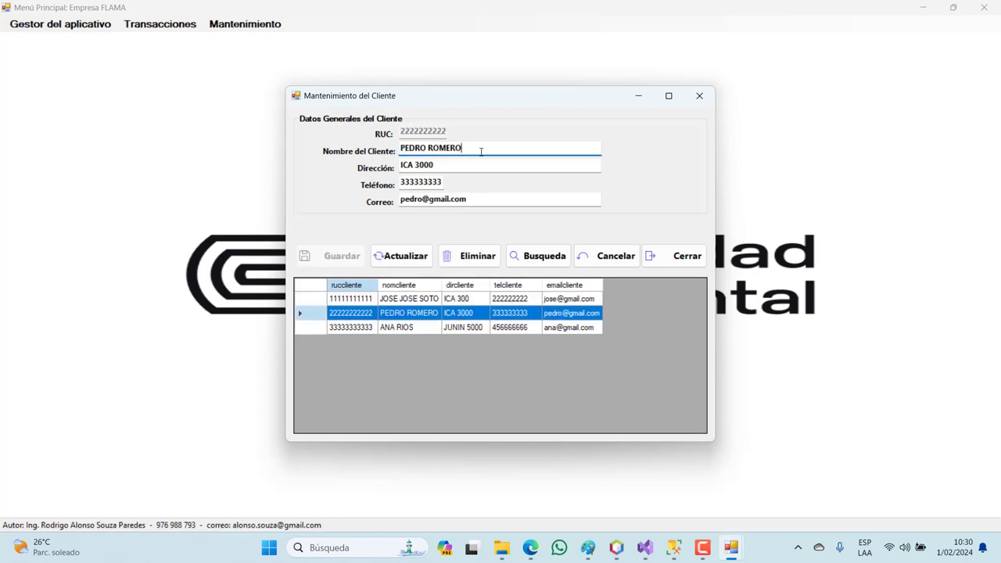
pyautogui.write('SOLIS')
pyautogui.click(462, 166)
pyautogui.press('BackSpace')
pyautogui.press('BackSpace')
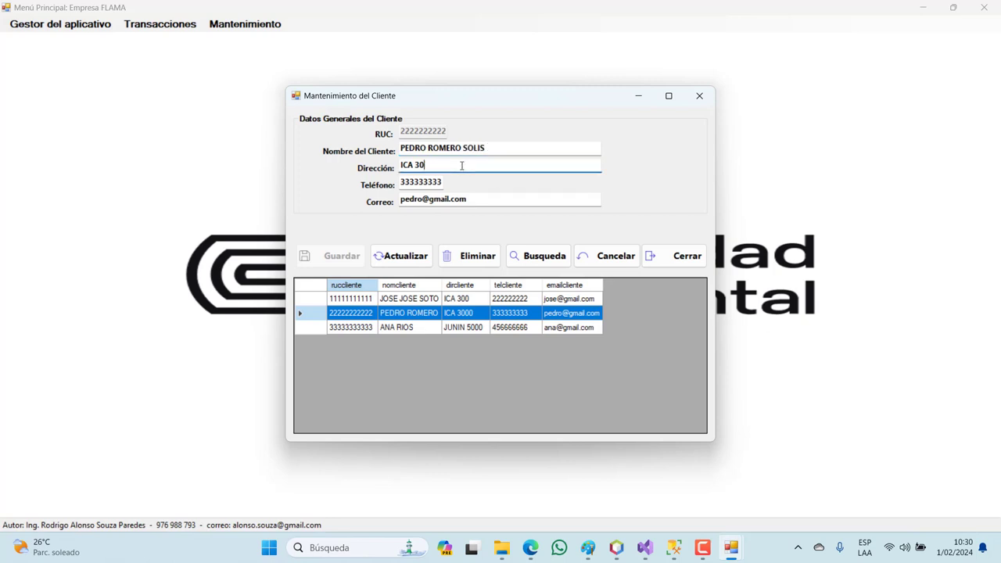
pyautogui.click(429, 256)
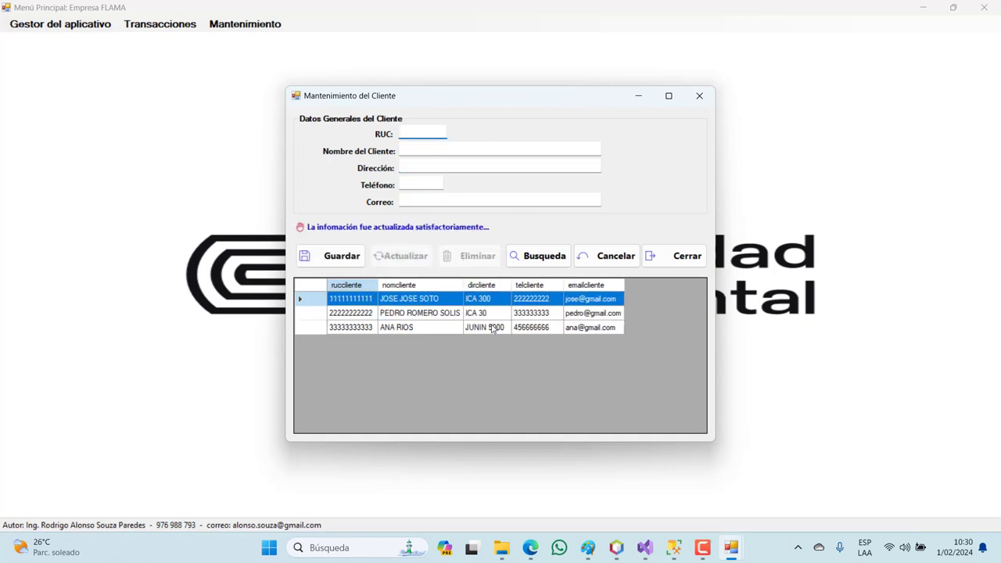
# - Add a surname to the third client's name, append digits to its phone, and save with Actualizar
pyautogui.click(310, 327)
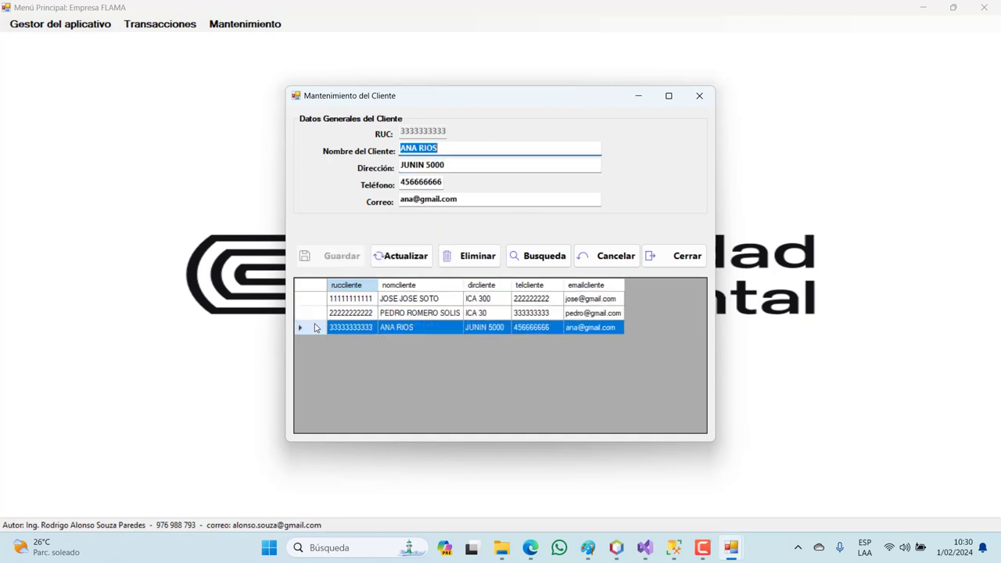
pyautogui.click(455, 149)
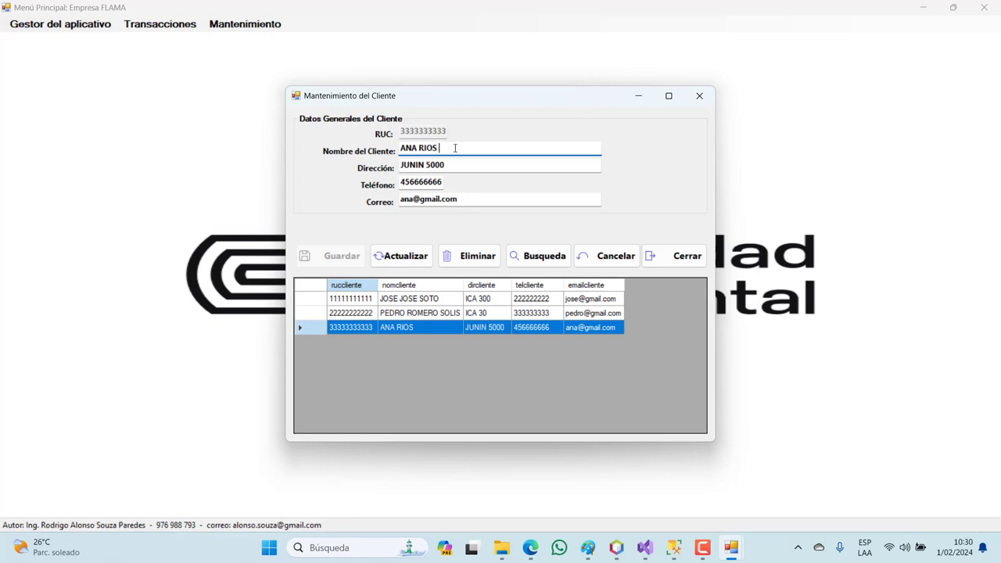
pyautogui.write('ROMAN')
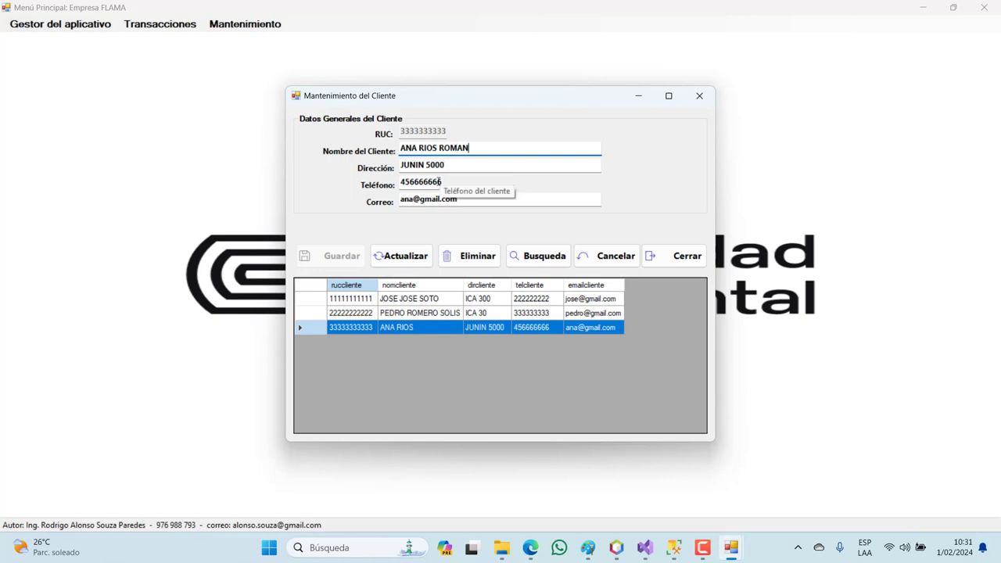
pyautogui.click(441, 182)
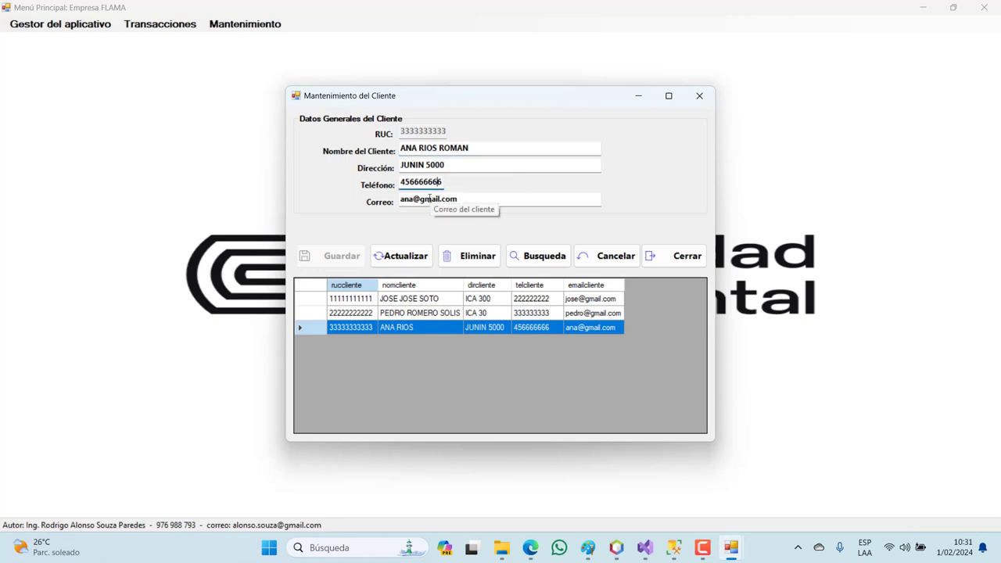
pyautogui.write('44')
pyautogui.click(408, 256)
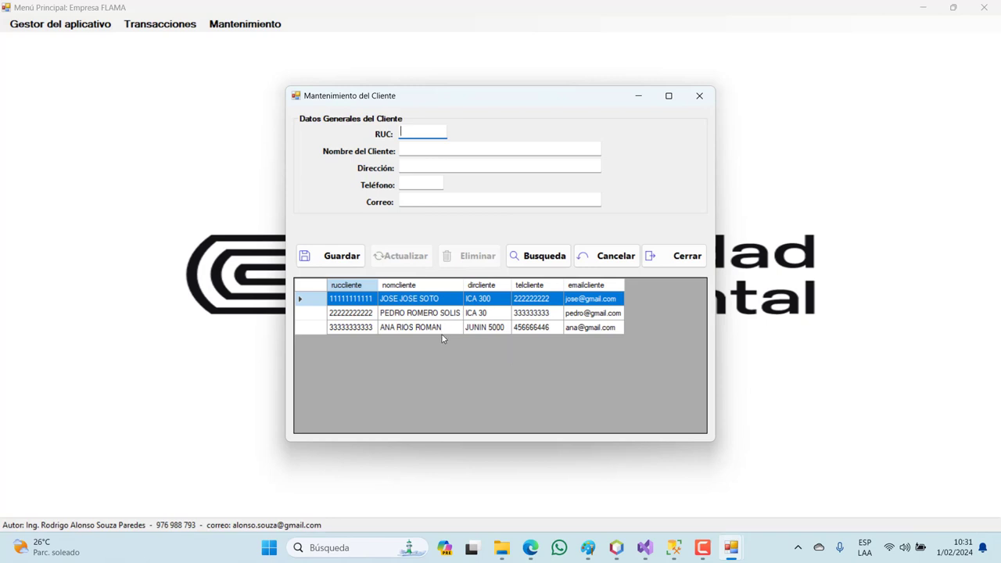
# - Search clients by RUC '3' and load the matching client into the form
pyautogui.click(534, 257)
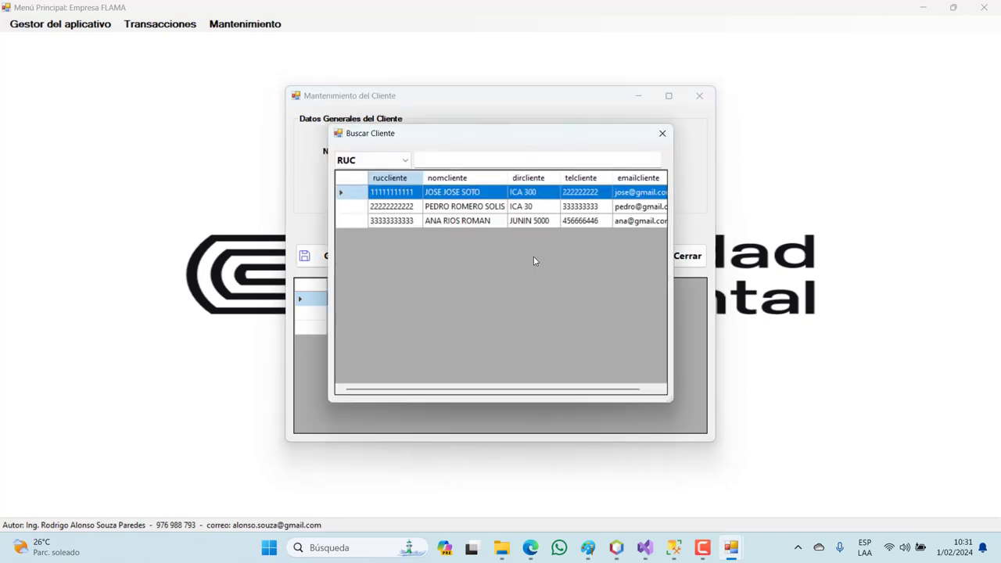
pyautogui.click(428, 162)
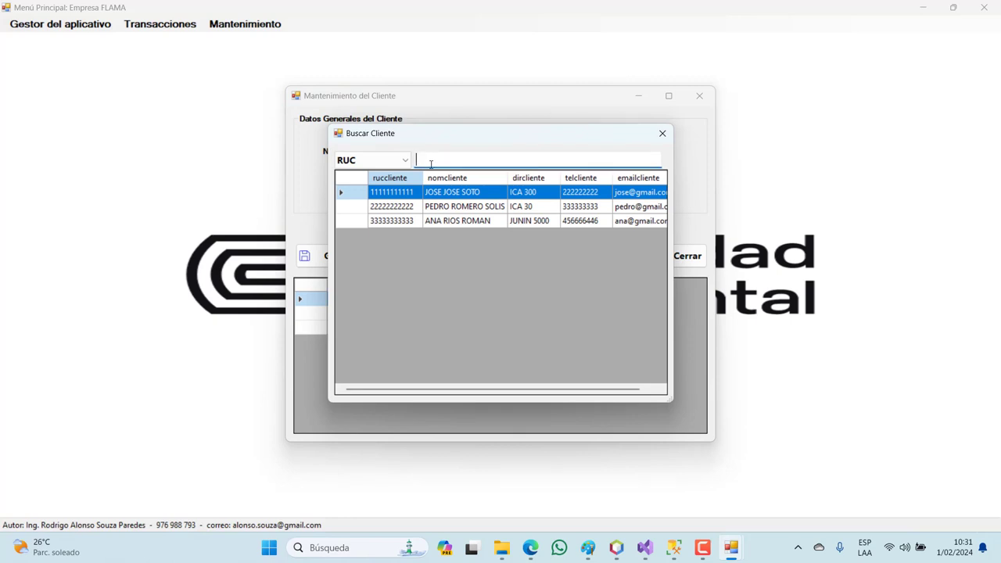
pyautogui.write('3')
pyautogui.doubleClick(361, 192)
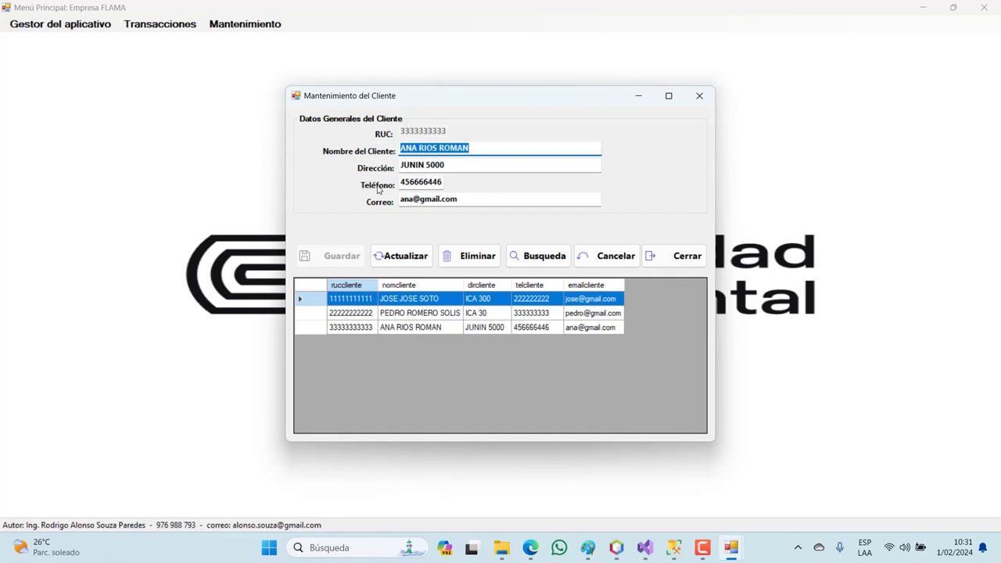
# - Search clients by Nombre for 'pe' and load the second client into the form
pyautogui.click(535, 256)
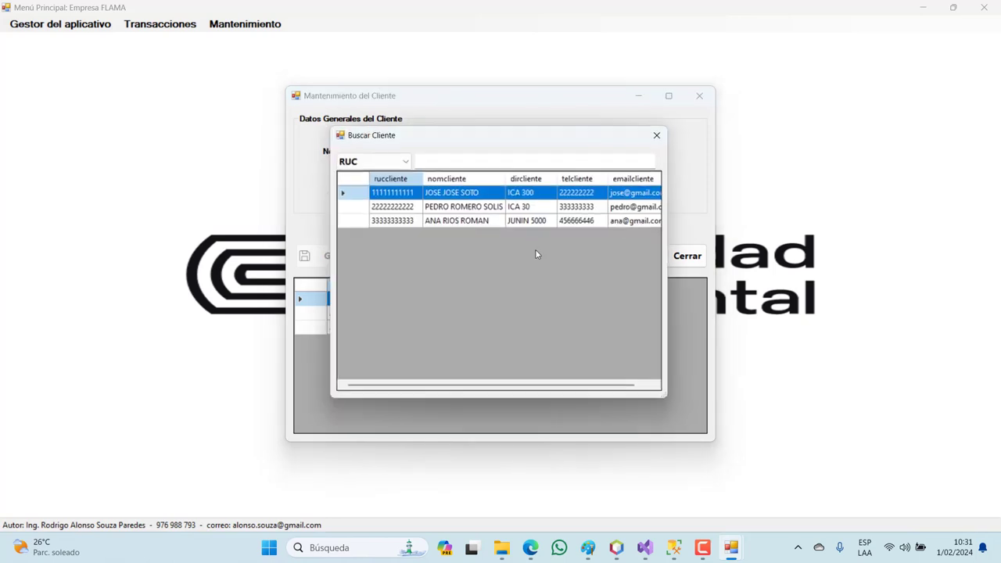
pyautogui.click(362, 161)
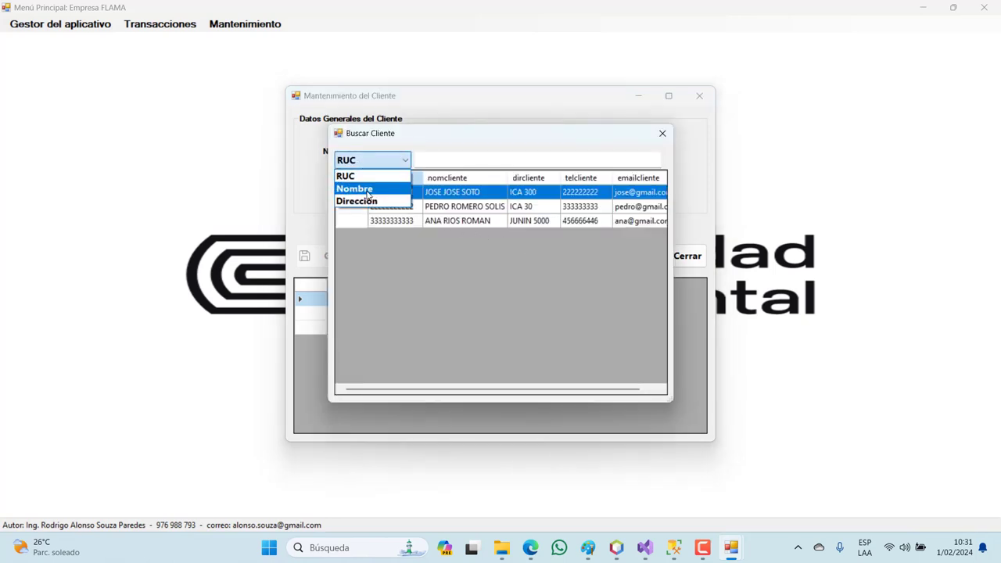
pyautogui.click(364, 185)
pyautogui.click(416, 161)
pyautogui.write('pe')
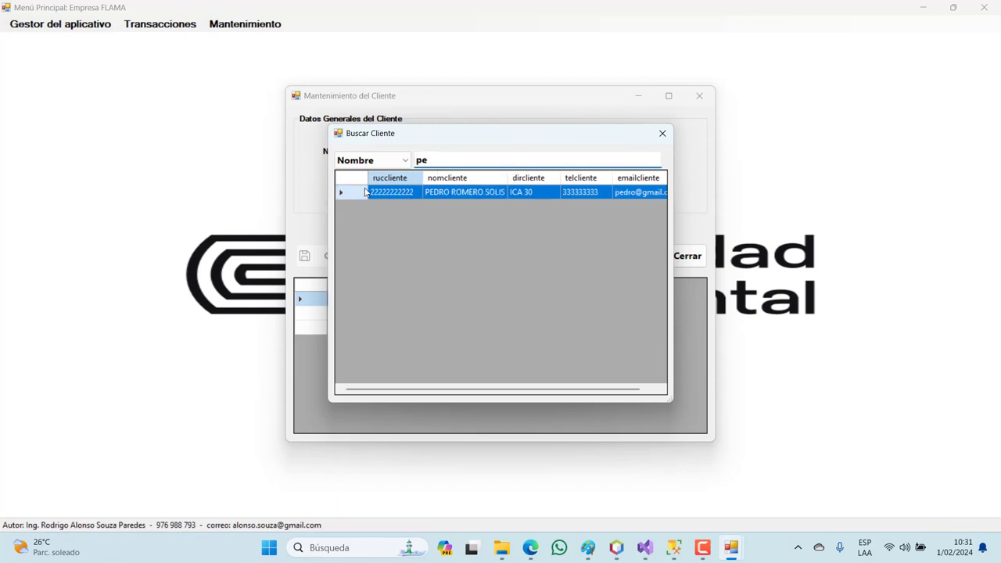
pyautogui.doubleClick(360, 193)
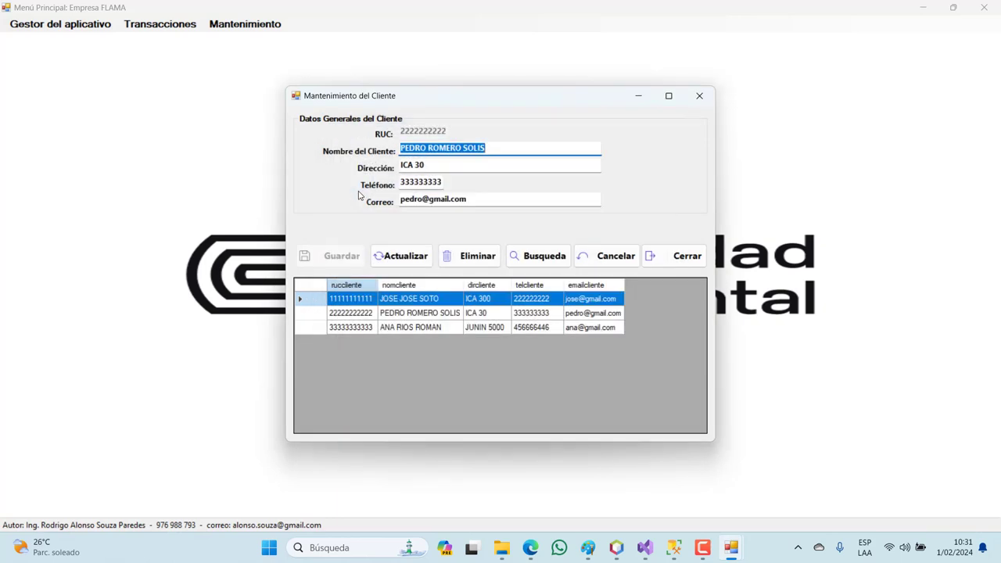
# - Append '444' to the second client's address and save it with Actualizar
pyautogui.click(439, 170)
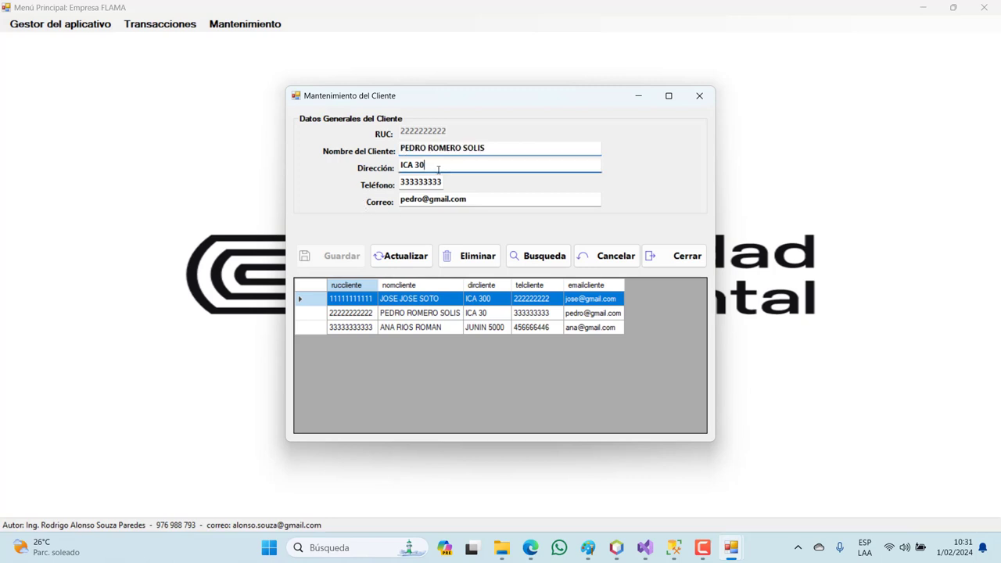
pyautogui.write('444')
pyautogui.click(419, 257)
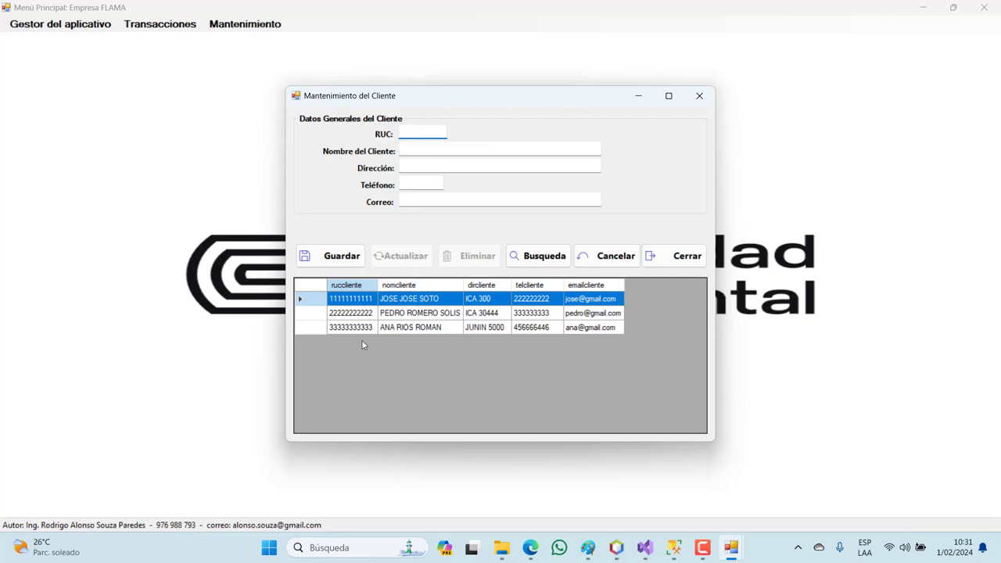
# - Select the second client's row, clear the form with Cancelar, then load the first client
pyautogui.click(313, 313)
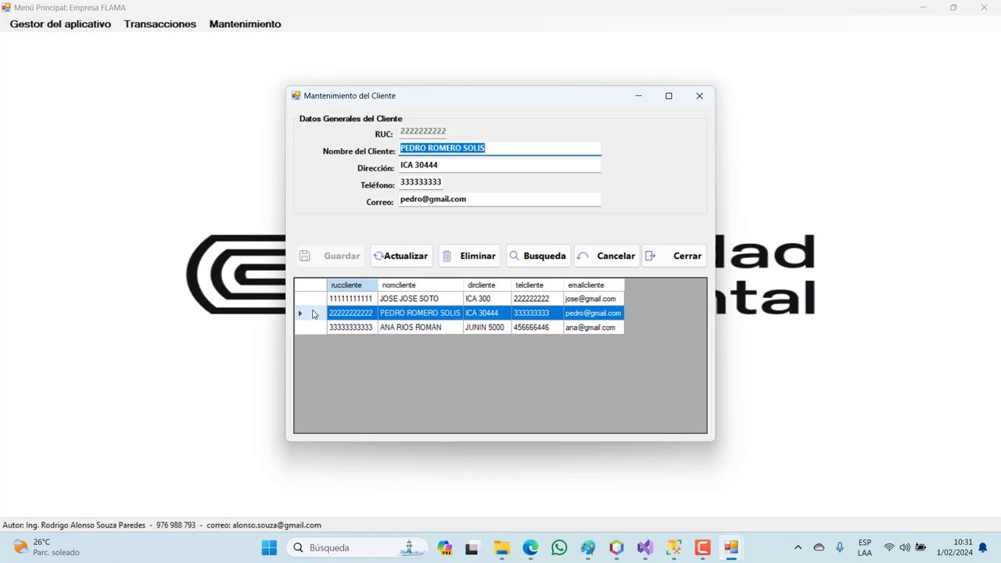
pyautogui.click(605, 263)
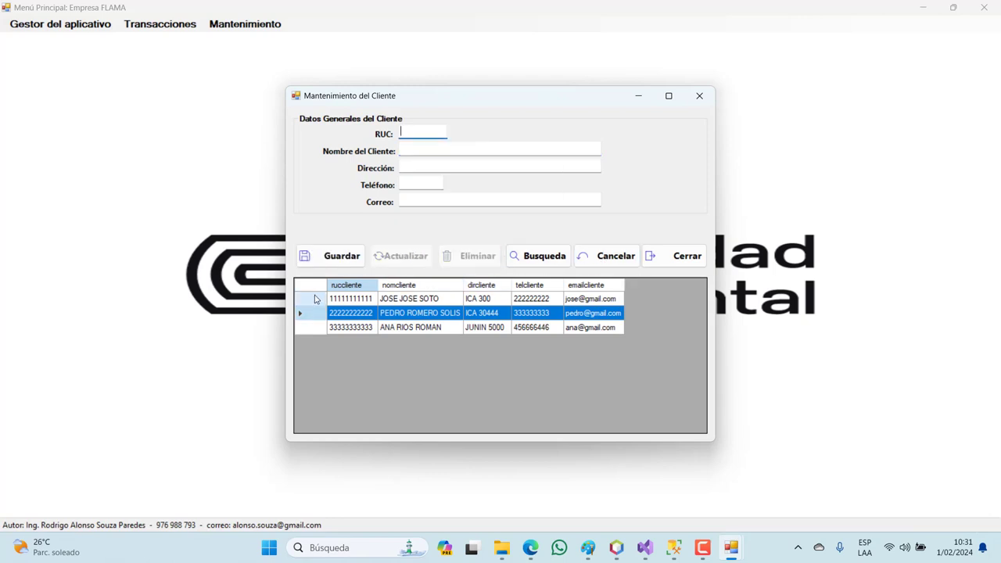
pyautogui.click(315, 299)
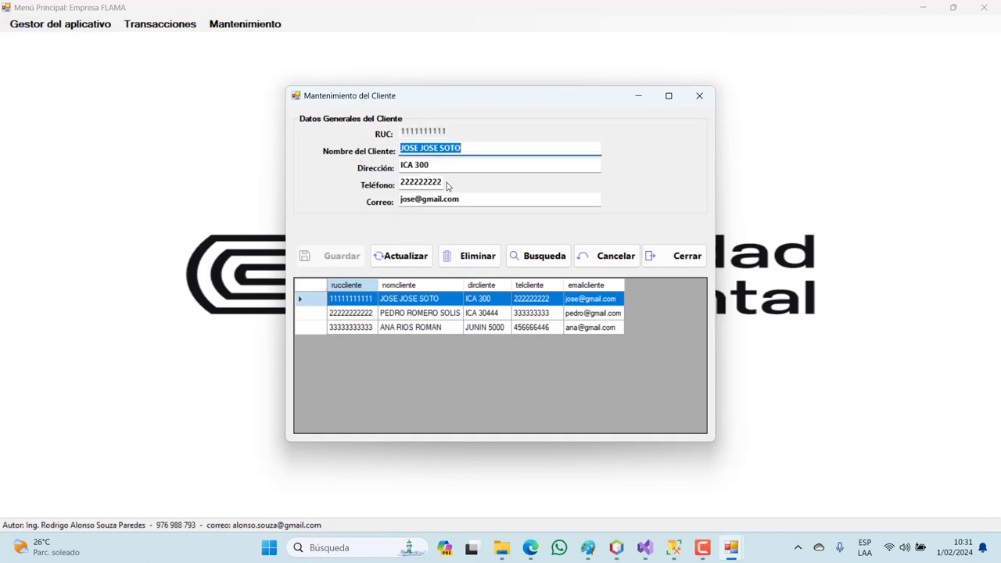
# - Replace the last four digits of the first client's phone with new digits and save via Actualizar
pyautogui.click(442, 183)
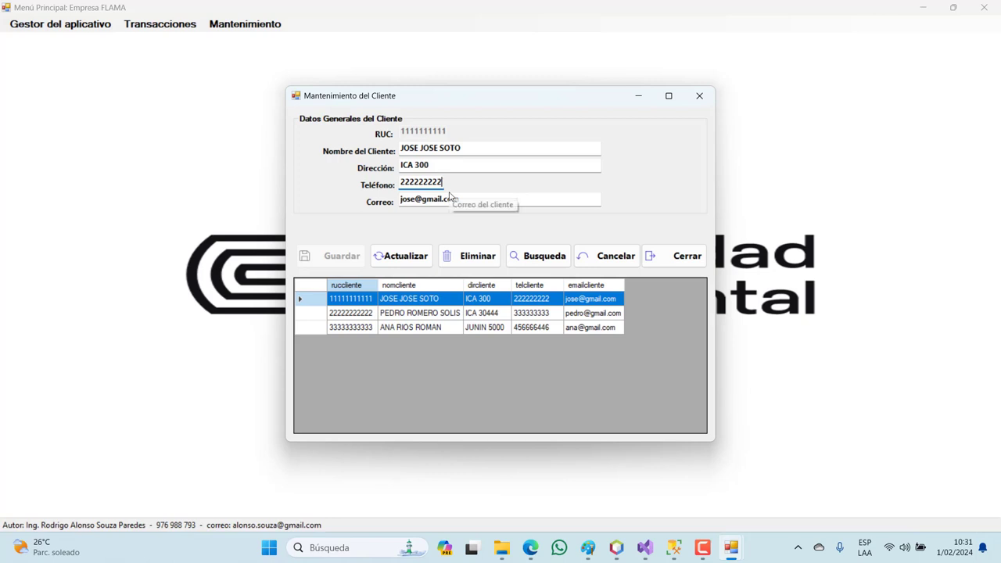
pyautogui.press('BackSpace')
pyautogui.press('BackSpace')
pyautogui.press('BackSpace')
pyautogui.press('BackSpace')
pyautogui.write('6666')
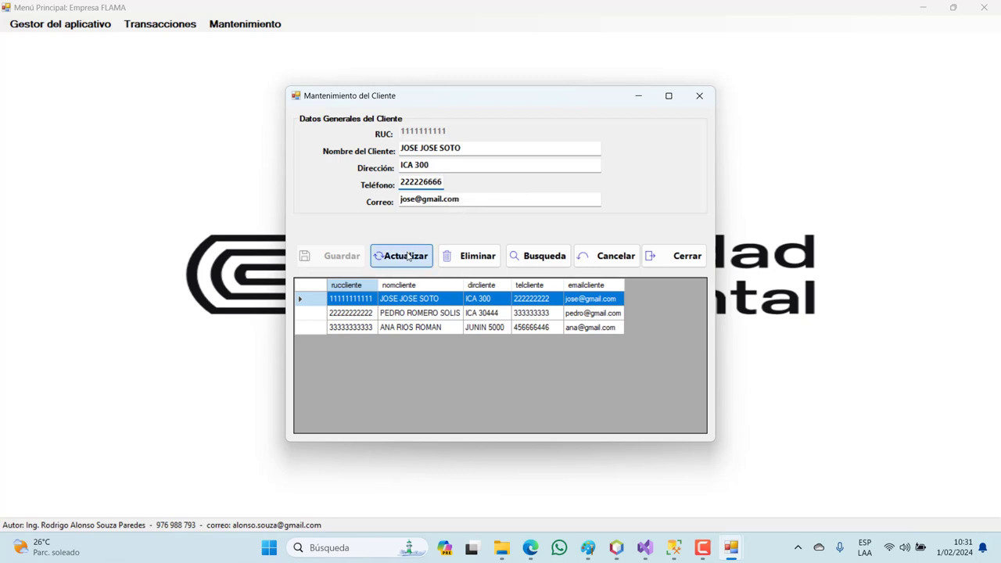
pyautogui.click(408, 257)
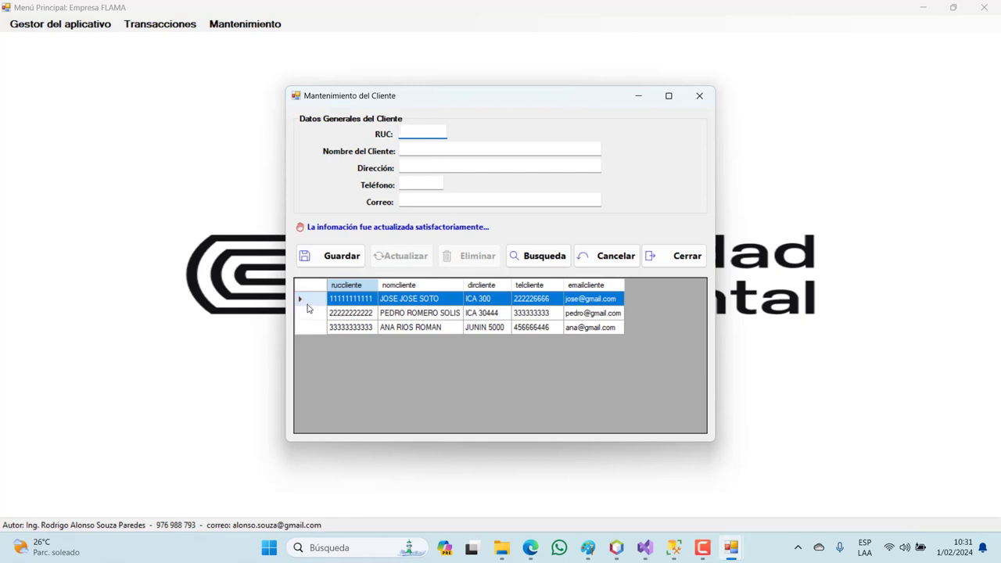
pyautogui.click(313, 327)
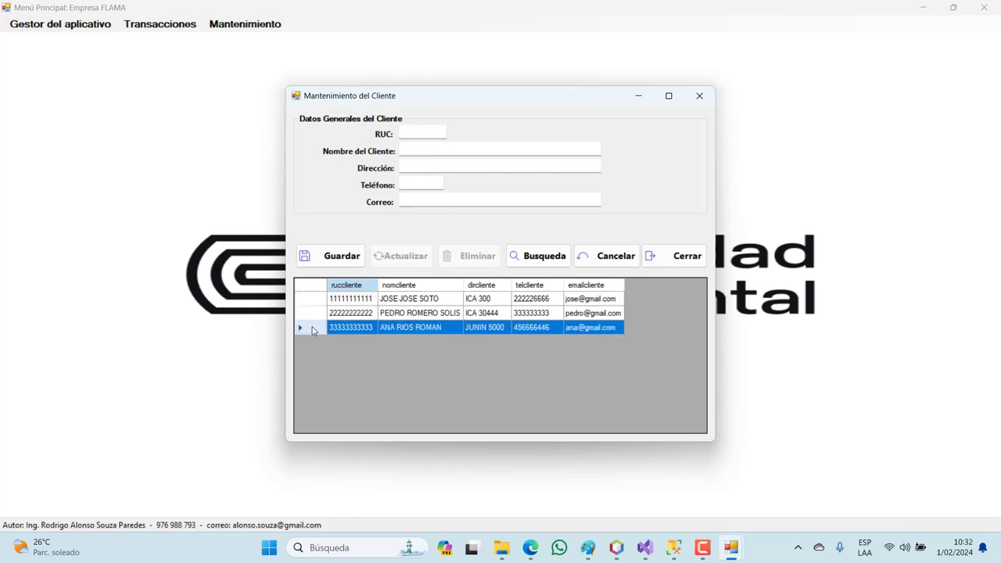
# - Delete the third and then the second client with Eliminar, confirming each with Sí
pyautogui.doubleClick(313, 327)
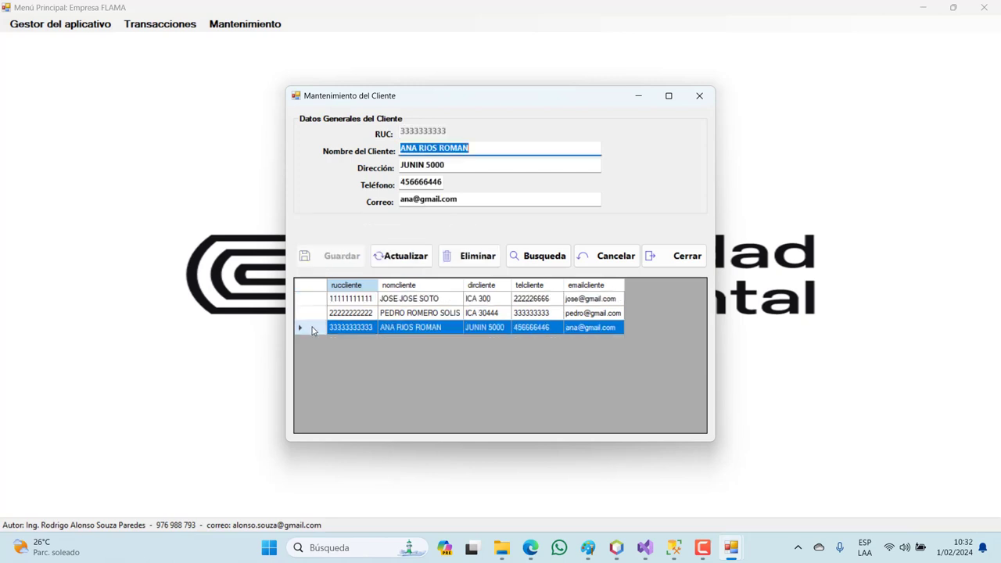
pyautogui.click(482, 258)
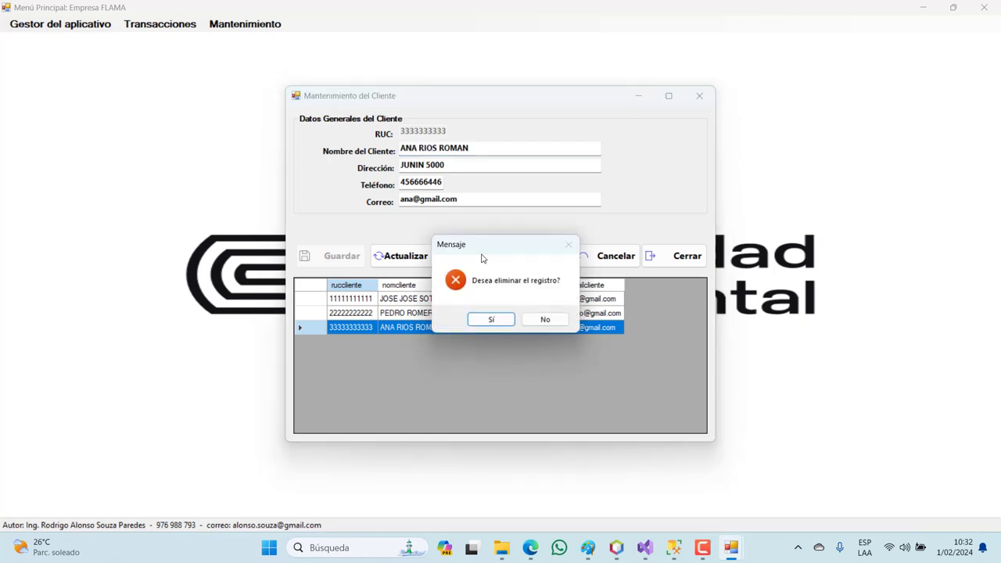
pyautogui.click(498, 321)
pyautogui.doubleClick(318, 315)
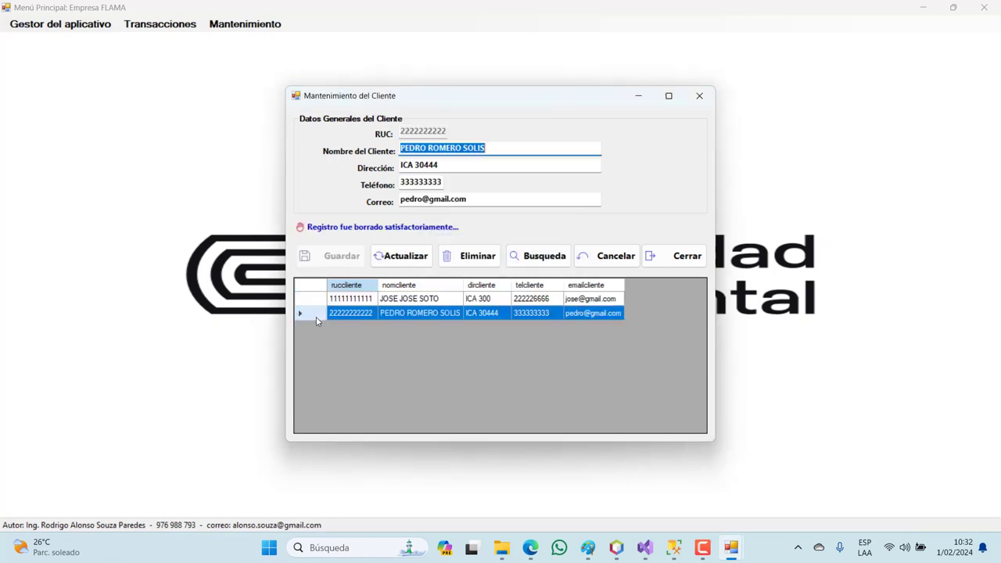
pyautogui.click(470, 256)
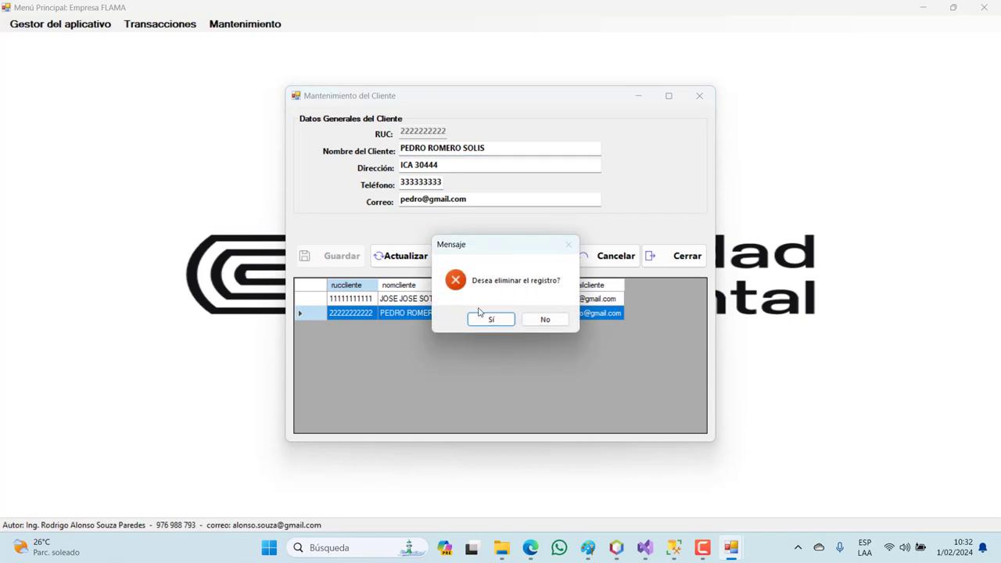
pyautogui.click(490, 320)
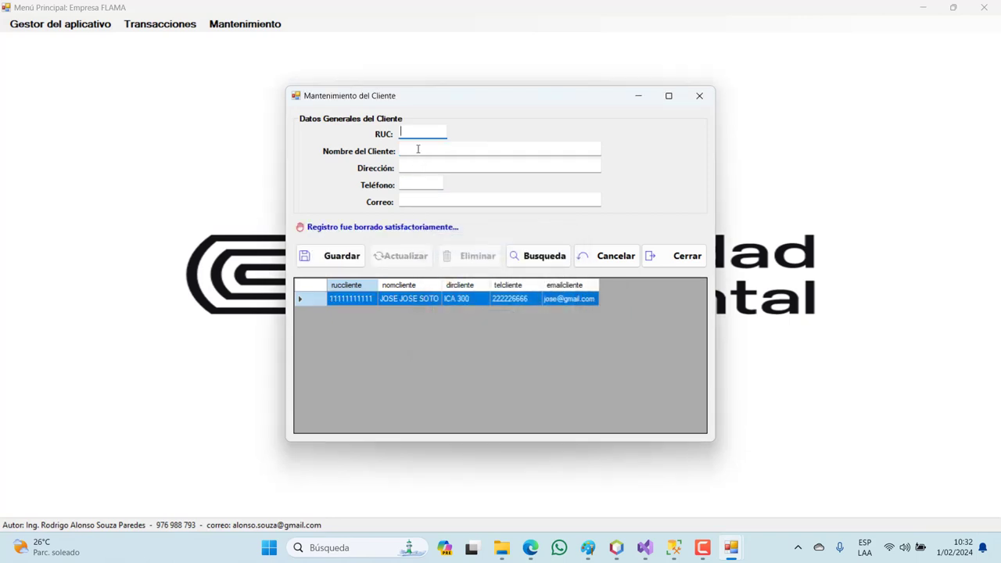
# - Enter the new client's RUC and full name, correcting a typo in the name
pyautogui.write('33333333333')
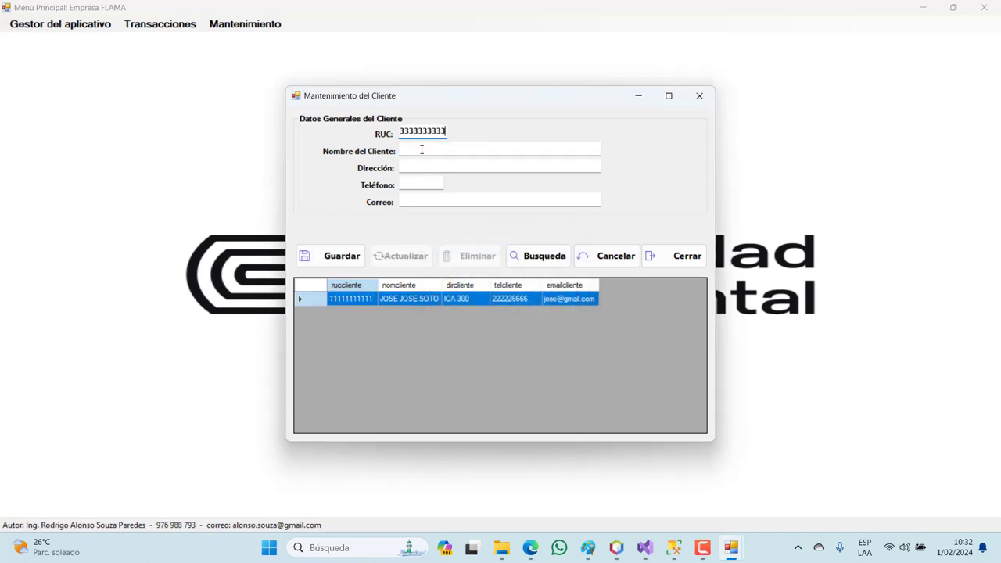
pyautogui.click(422, 150)
pyautogui.write('SNS')
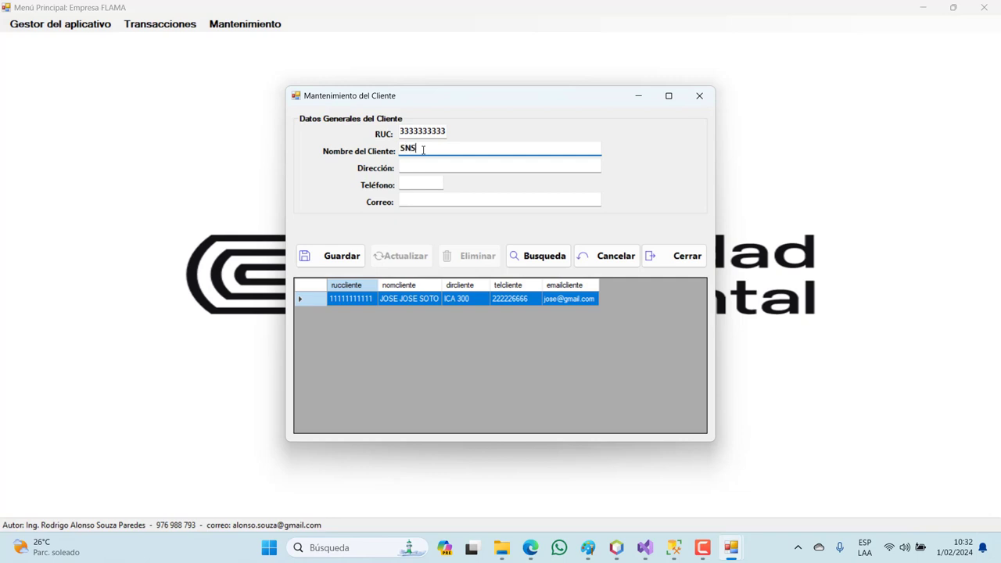
pyautogui.press('BackSpace')
pyautogui.press('BackSpace')
pyautogui.press('BackSpace')
# - Add the client's address, phone and e-mail, save with Guardar, then clear the form with Cancelar
pyautogui.click(418, 164)
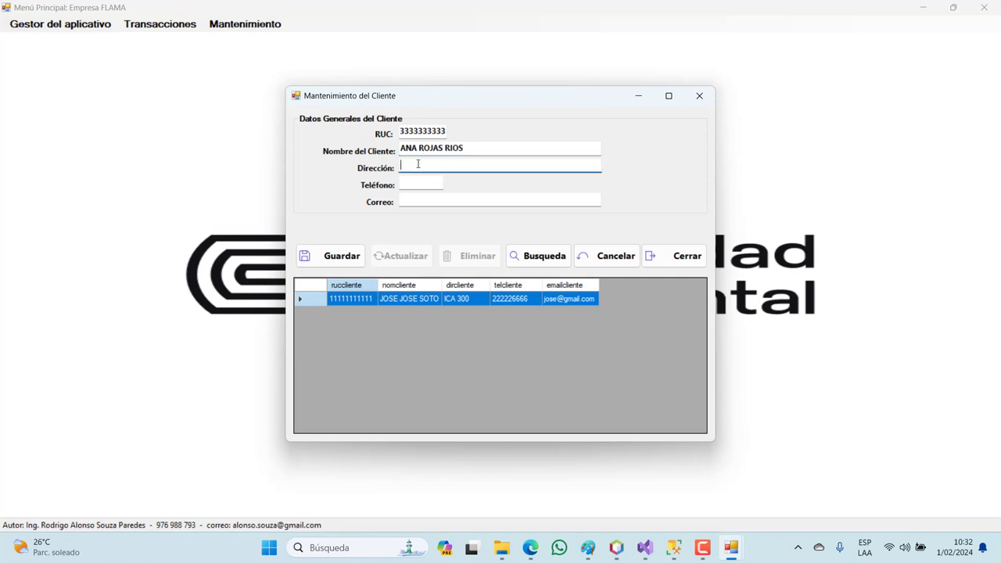
pyautogui.click(412, 181)
pyautogui.write('444444444')
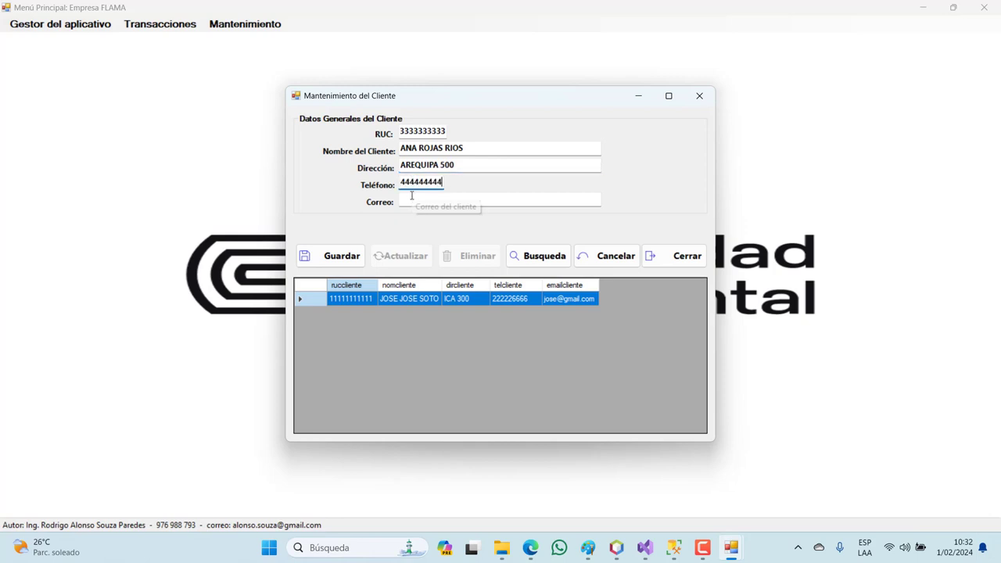
pyautogui.click(414, 201)
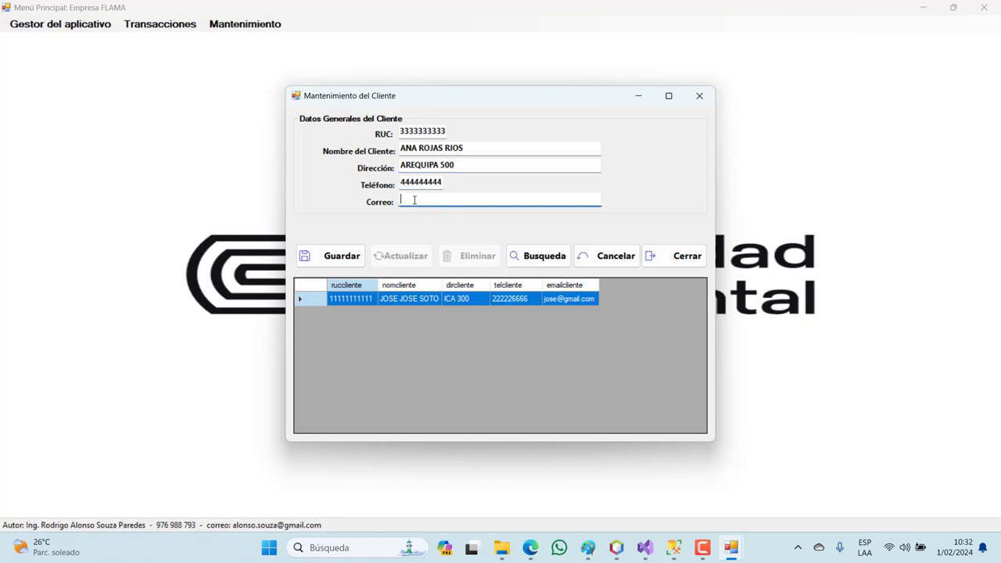
pyautogui.click(342, 256)
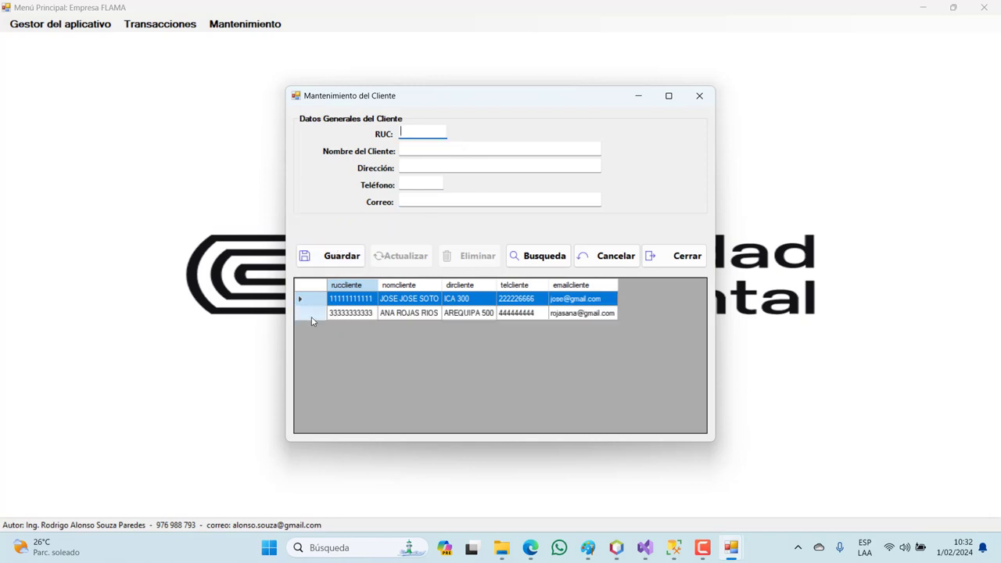
pyautogui.click(312, 317)
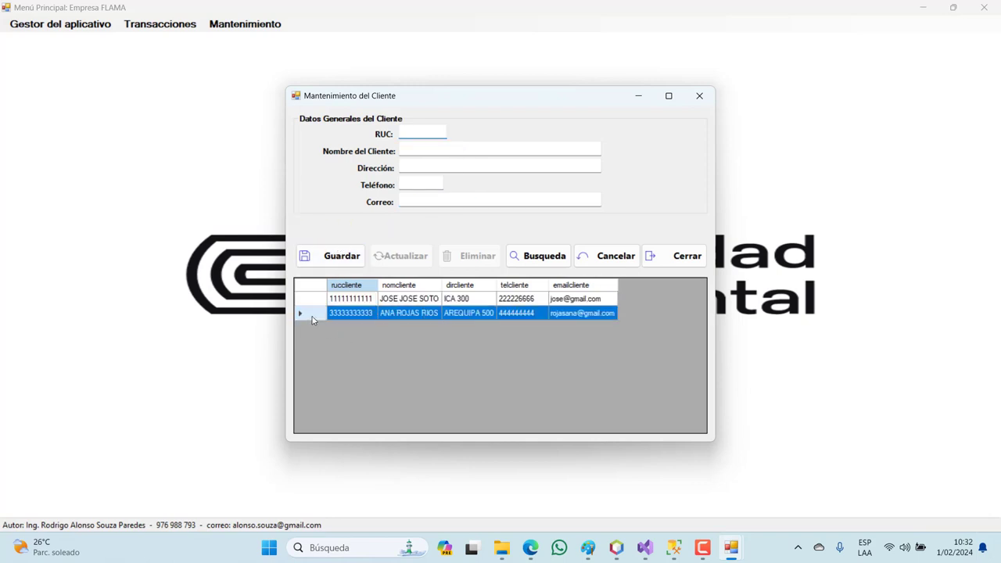
pyautogui.click(611, 255)
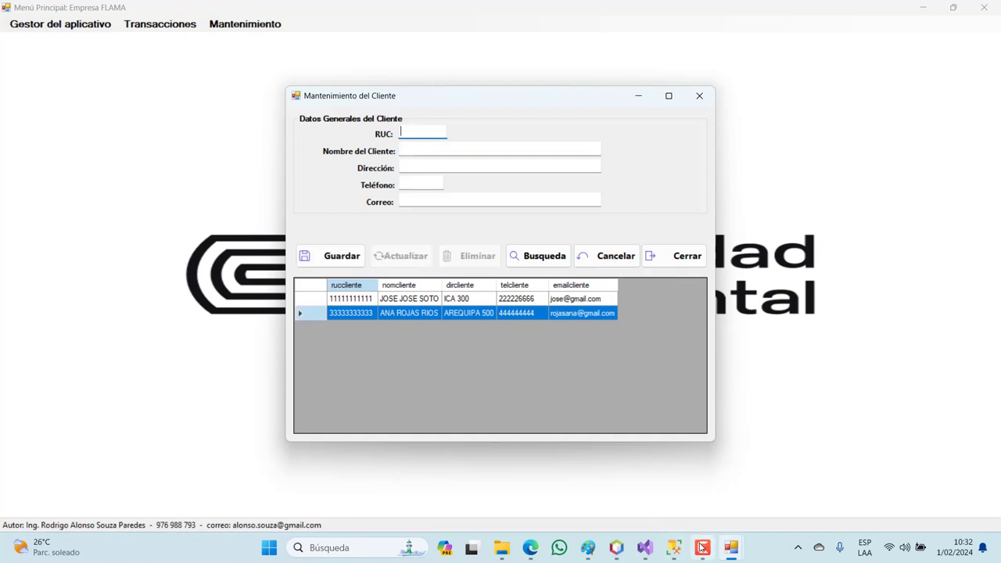